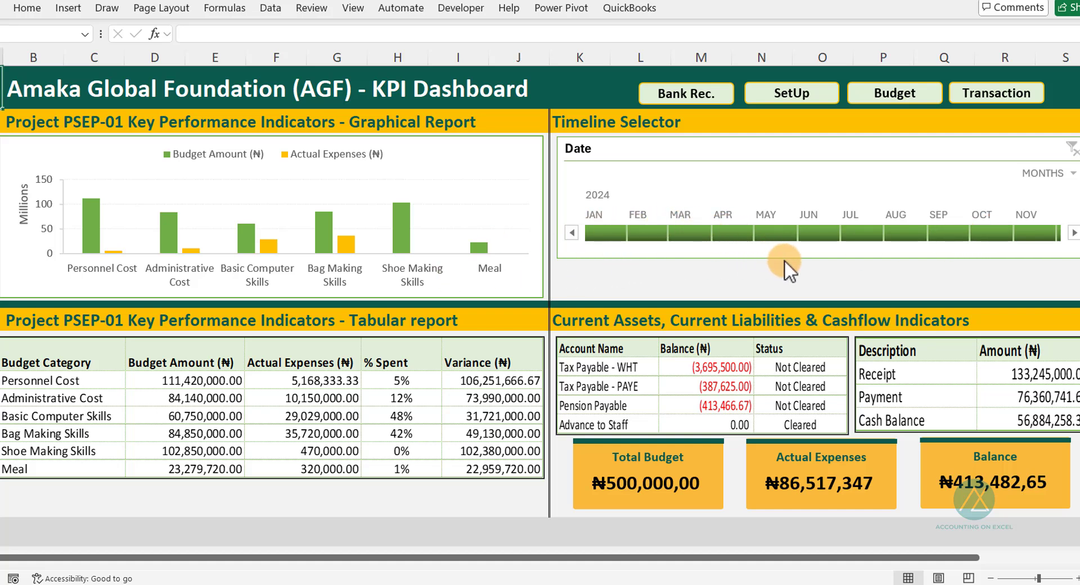
Filter the dashboard timeline to May 2024 and to June 2024 to compare the indicators, and clear the date filter
{"action": "left_click", "coordinate": [779, 231]}
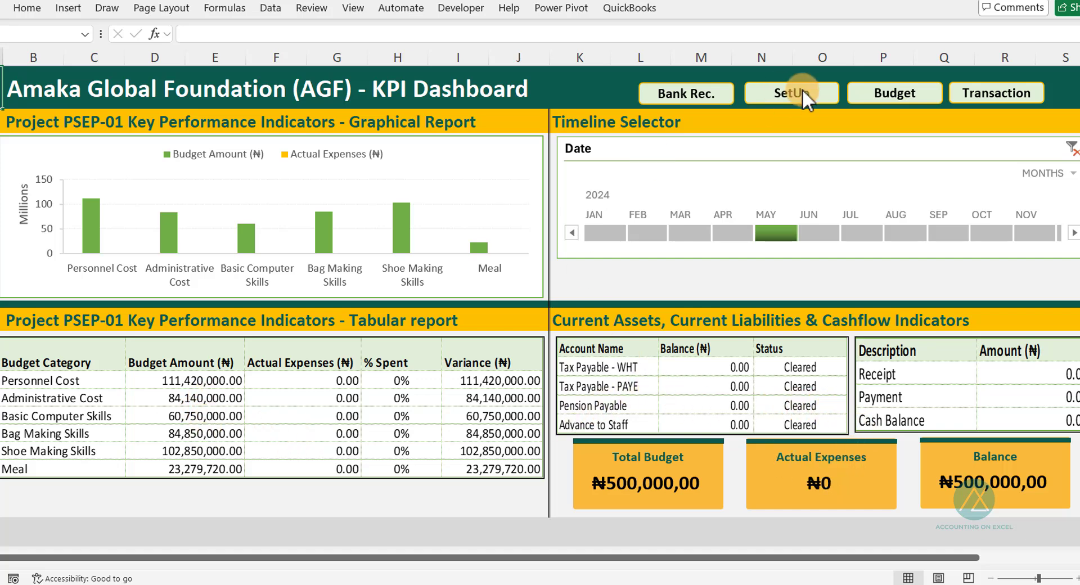
{"action": "left_click", "coordinate": [820, 234]}
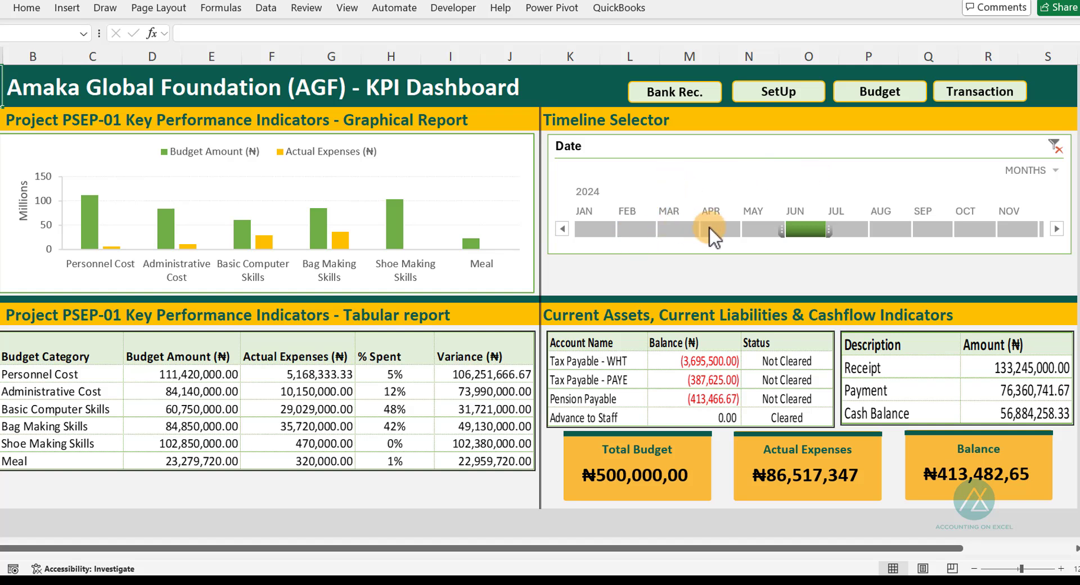
{"action": "left_click", "coordinate": [1054, 146]}
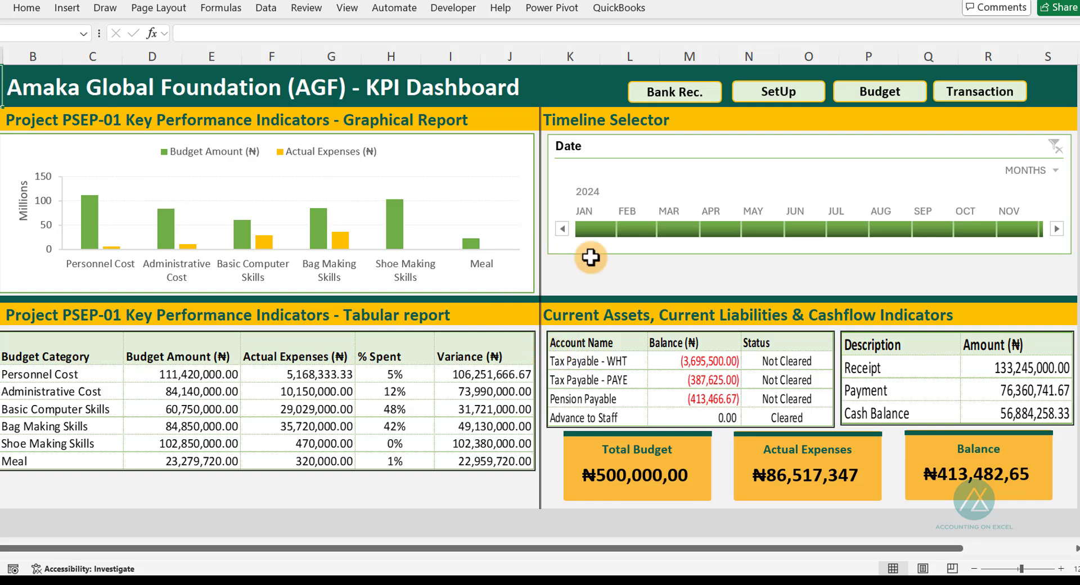
Open the SetUp sheet and review the business name and the chart of accounts, starting from account code 4000
{"action": "left_click", "coordinate": [779, 97]}
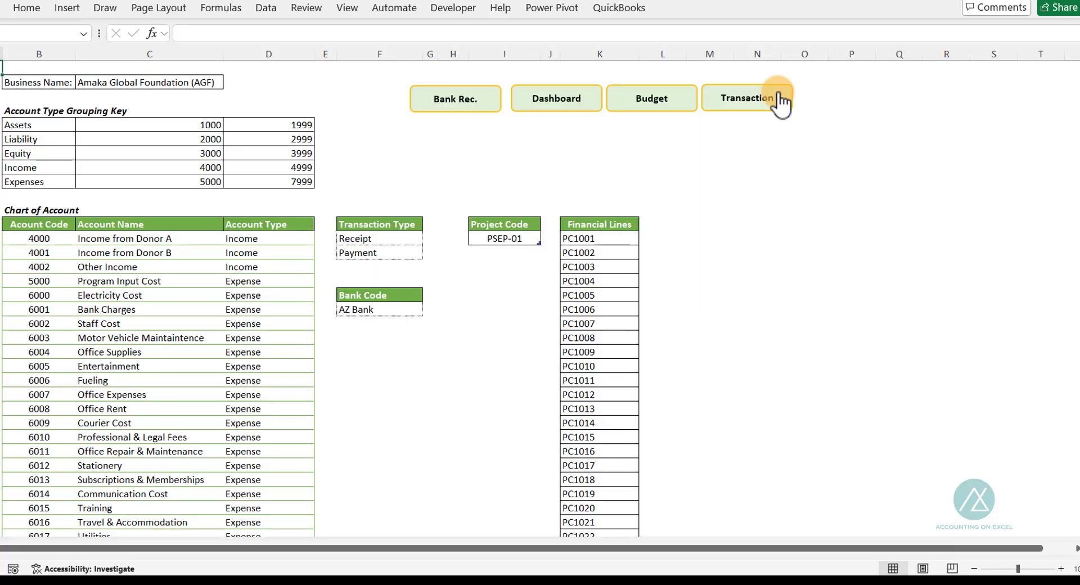
{"action": "left_click", "coordinate": [149, 72]}
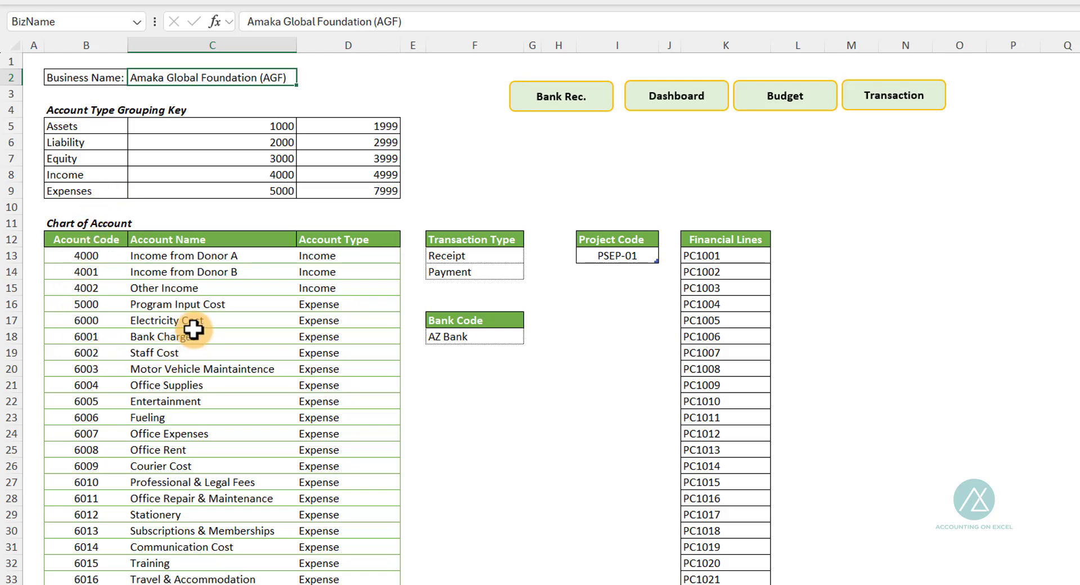
{"action": "scroll", "coordinate": [179, 346], "scroll_direction": "down", "scroll_amount": 6}
{"action": "scroll", "coordinate": [183, 325], "scroll_direction": "up", "scroll_amount": 4}
{"action": "scroll", "coordinate": [183, 325], "scroll_direction": "up", "scroll_amount": 2}
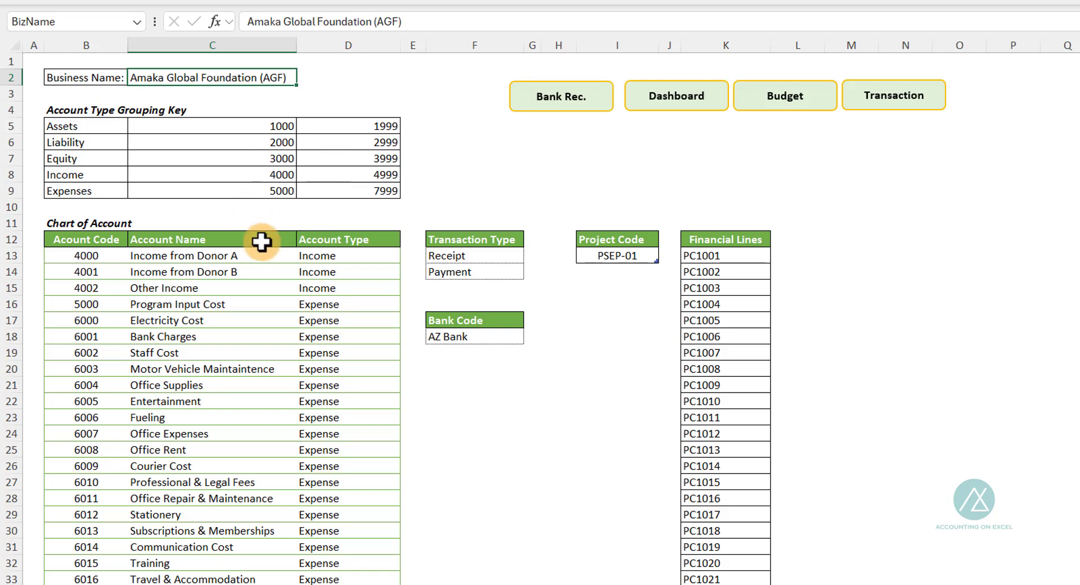
{"action": "left_click", "coordinate": [86, 254]}
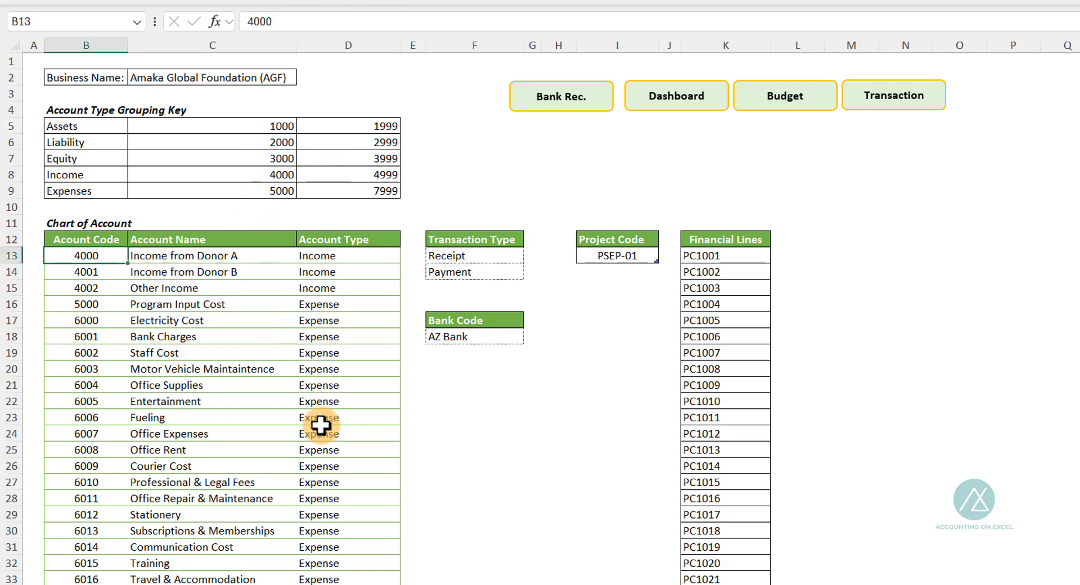
Examine the Receipt and Payment transaction types, the project code PSEP-01 and the bank code AZ Bank
{"action": "left_click", "coordinate": [491, 259]}
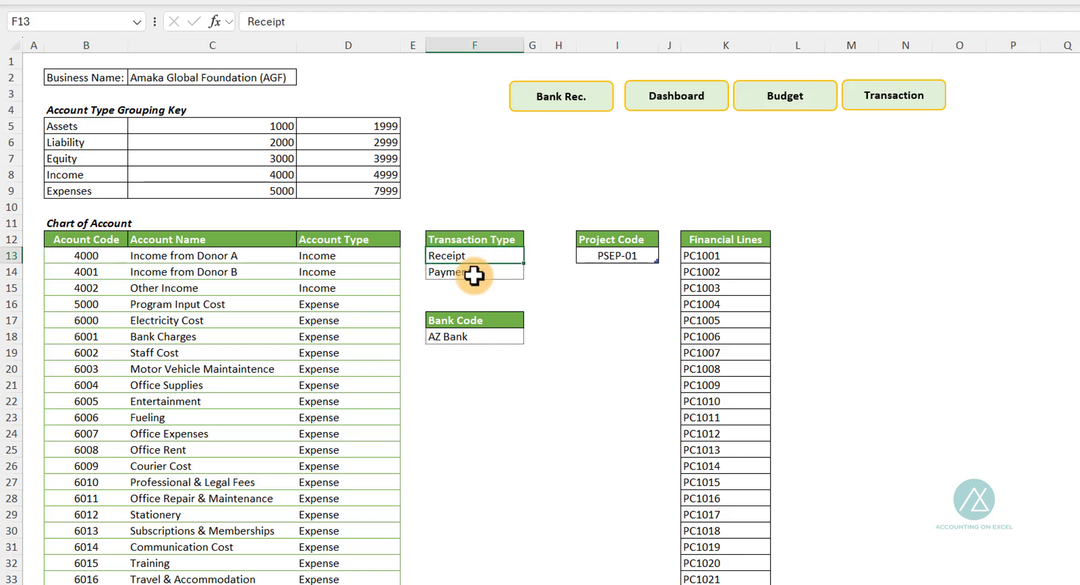
{"action": "left_click", "coordinate": [473, 272]}
{"action": "left_click", "coordinate": [474, 255]}
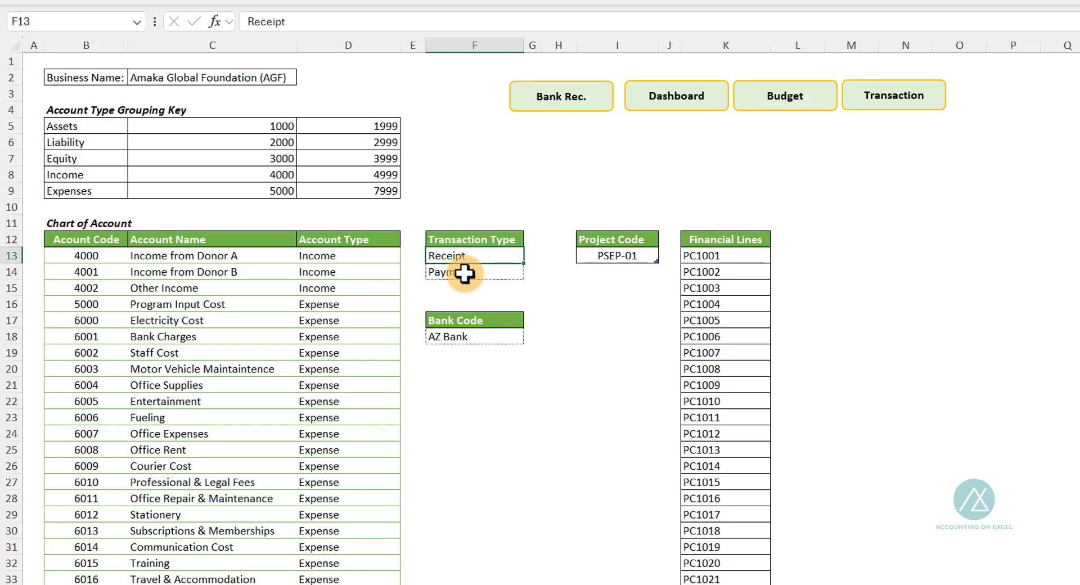
{"action": "left_click", "coordinate": [465, 270]}
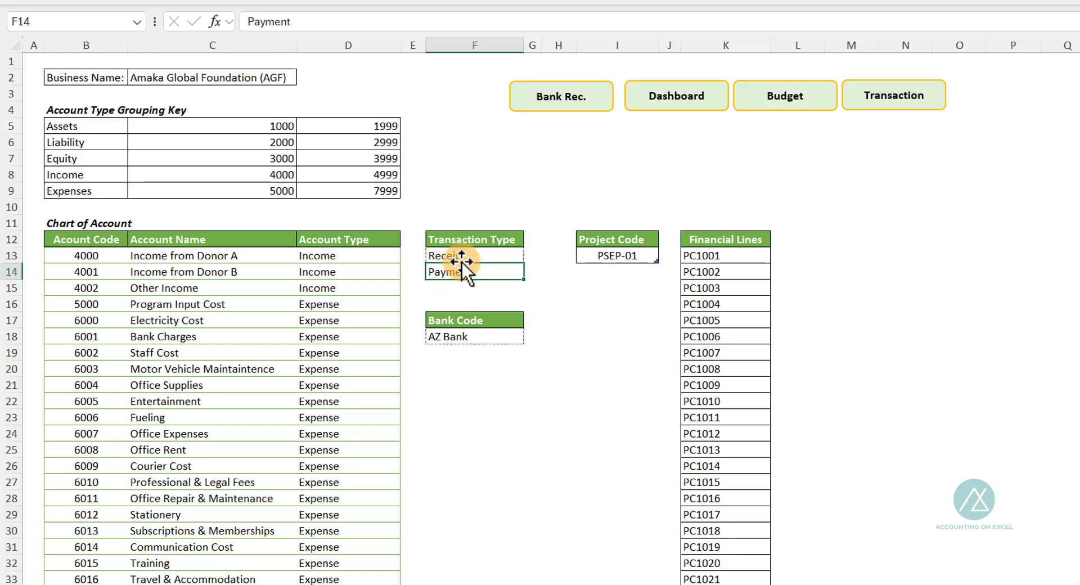
{"action": "left_click", "coordinate": [614, 257]}
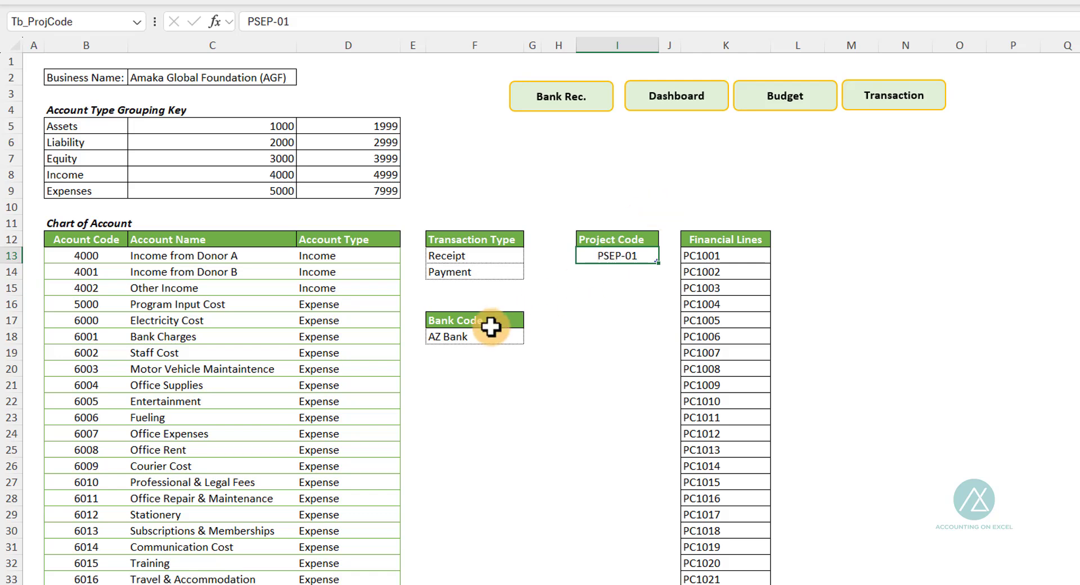
{"action": "left_click", "coordinate": [462, 338]}
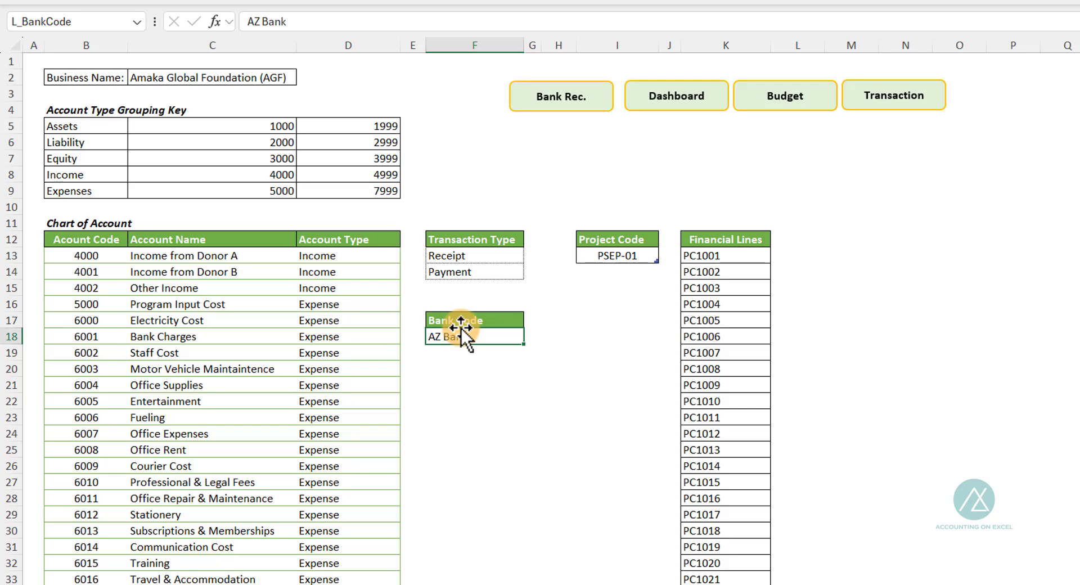
Look through the Financial Lines list on the setup sheet, starting from PC1001
{"action": "left_click", "coordinate": [713, 270]}
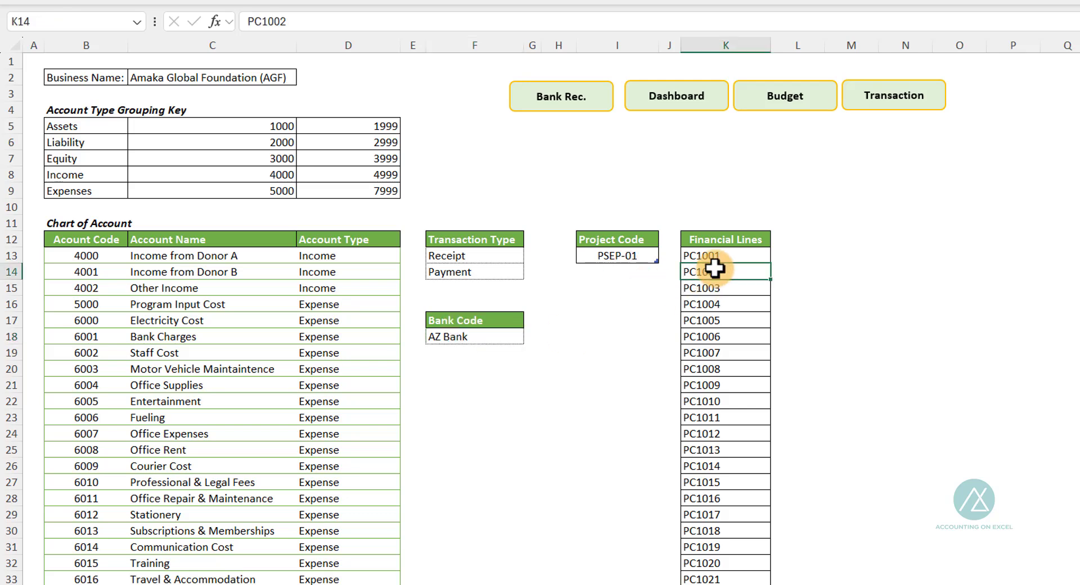
{"action": "left_click", "coordinate": [719, 261]}
{"action": "scroll", "coordinate": [720, 265], "scroll_direction": "down", "scroll_amount": 4}
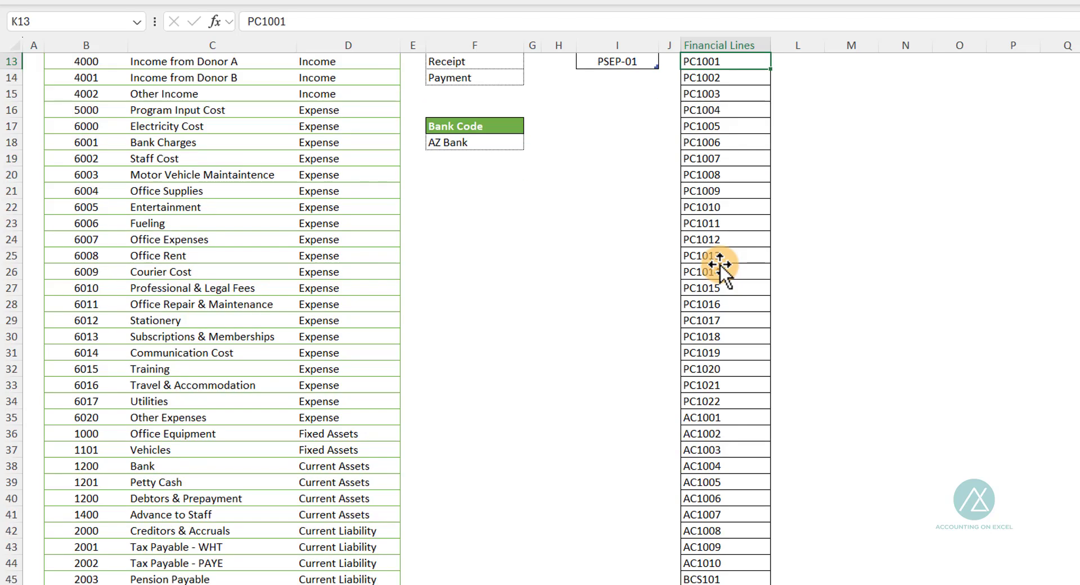
{"action": "scroll", "coordinate": [720, 265], "scroll_direction": "down", "scroll_amount": 9}
{"action": "scroll", "coordinate": [713, 281], "scroll_direction": "up", "scroll_amount": 8}
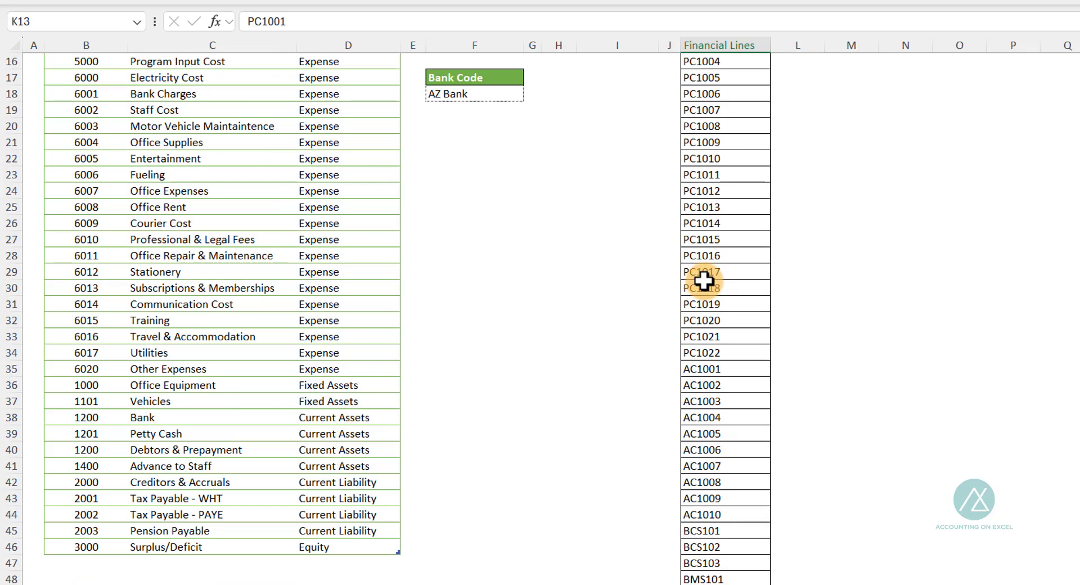
{"action": "scroll", "coordinate": [704, 279], "scroll_direction": "up", "scroll_amount": 5}
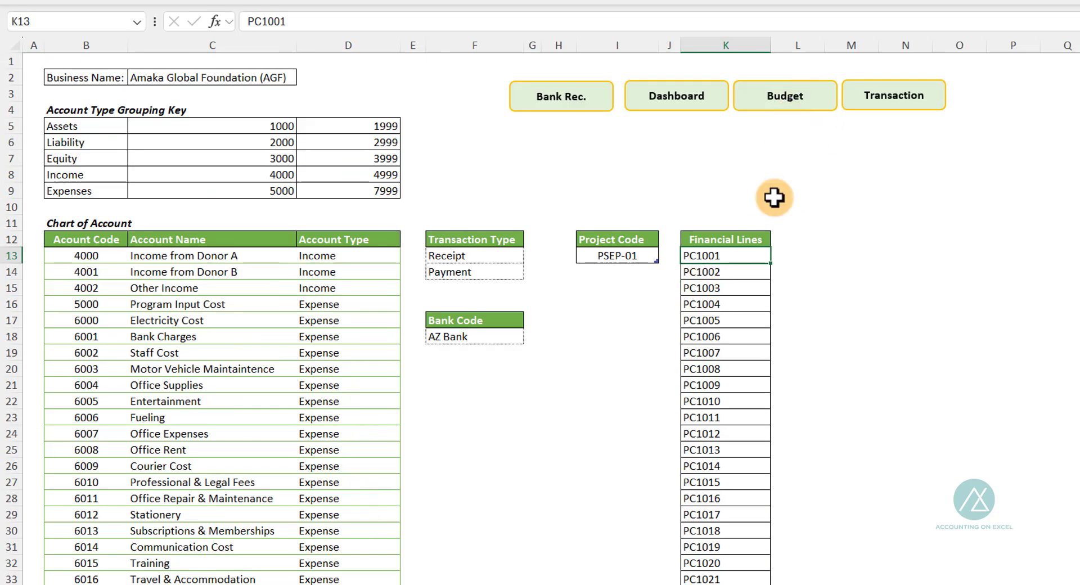
Examine the PSEP-01 Fund, WHT, PAYE and Pension entries at the end of the Financial Lines list
{"action": "scroll", "coordinate": [711, 393], "scroll_direction": "down", "scroll_amount": 15}
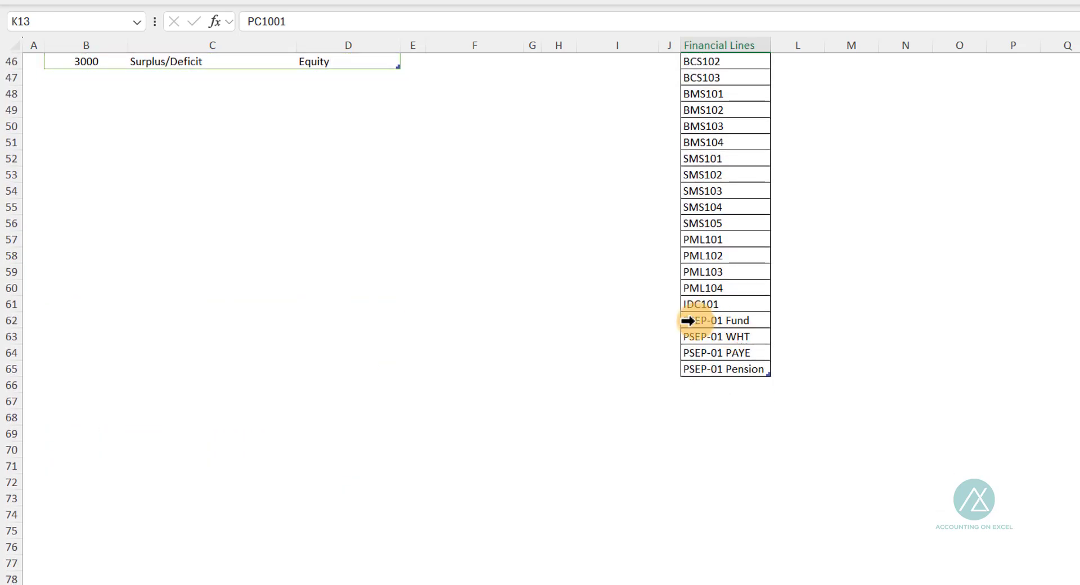
{"action": "left_click_drag", "start_coordinate": [687, 320], "coordinate": [719, 365]}
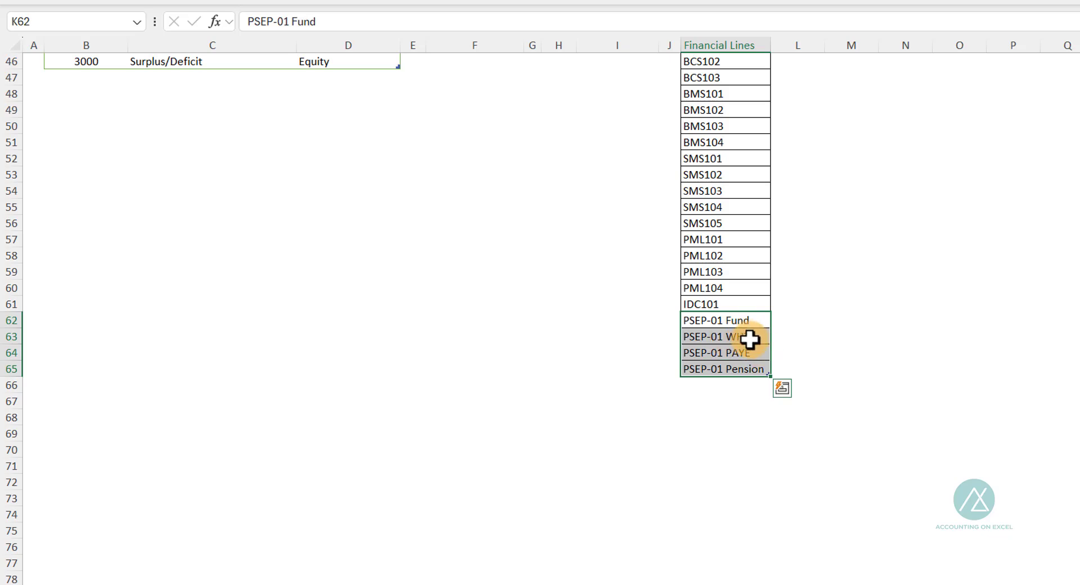
{"action": "scroll", "coordinate": [751, 342], "scroll_direction": "up", "scroll_amount": 1}
{"action": "scroll", "coordinate": [754, 344], "scroll_direction": "up", "scroll_amount": 14}
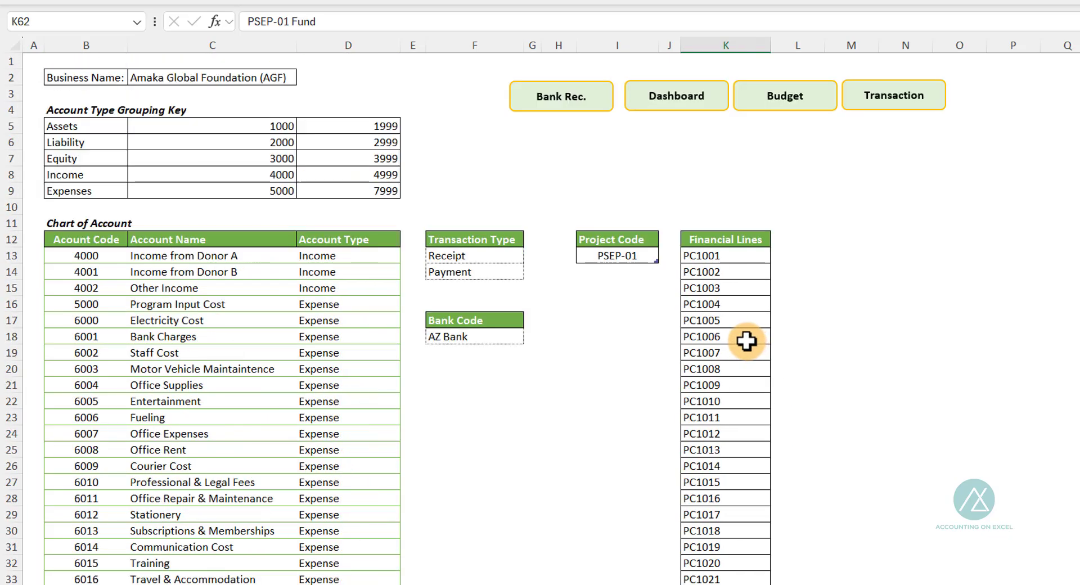
{"action": "scroll", "coordinate": [726, 393], "scroll_direction": "down", "scroll_amount": 17}
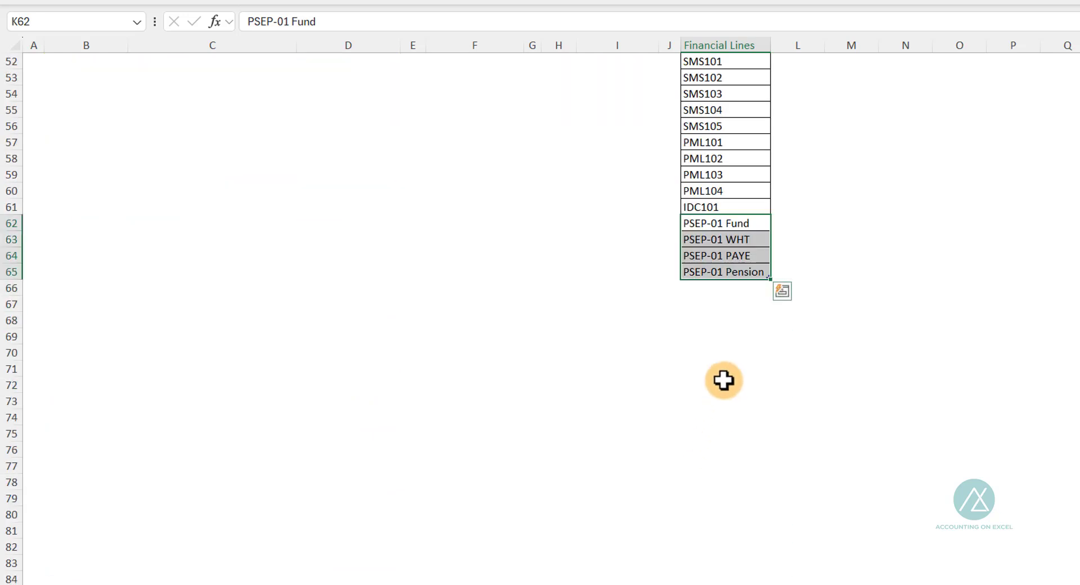
{"action": "left_click", "coordinate": [735, 222]}
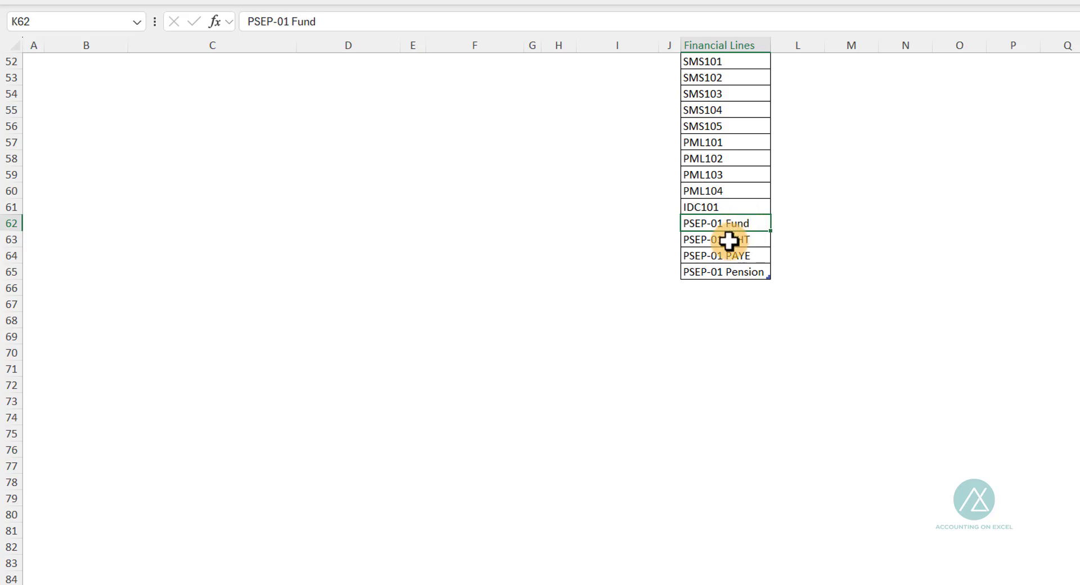
{"action": "left_click", "coordinate": [728, 241]}
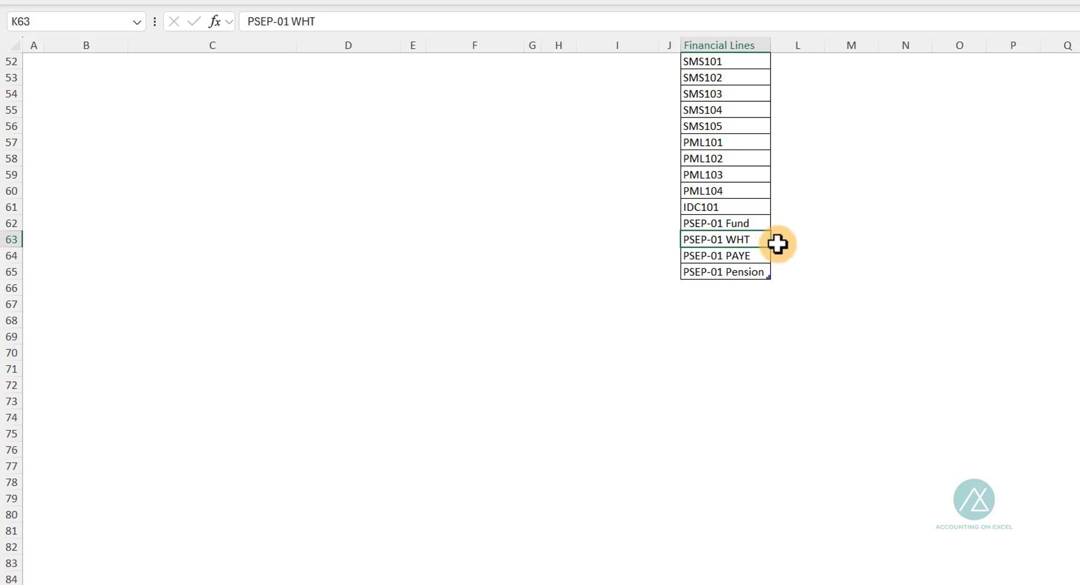
{"action": "left_click", "coordinate": [758, 254]}
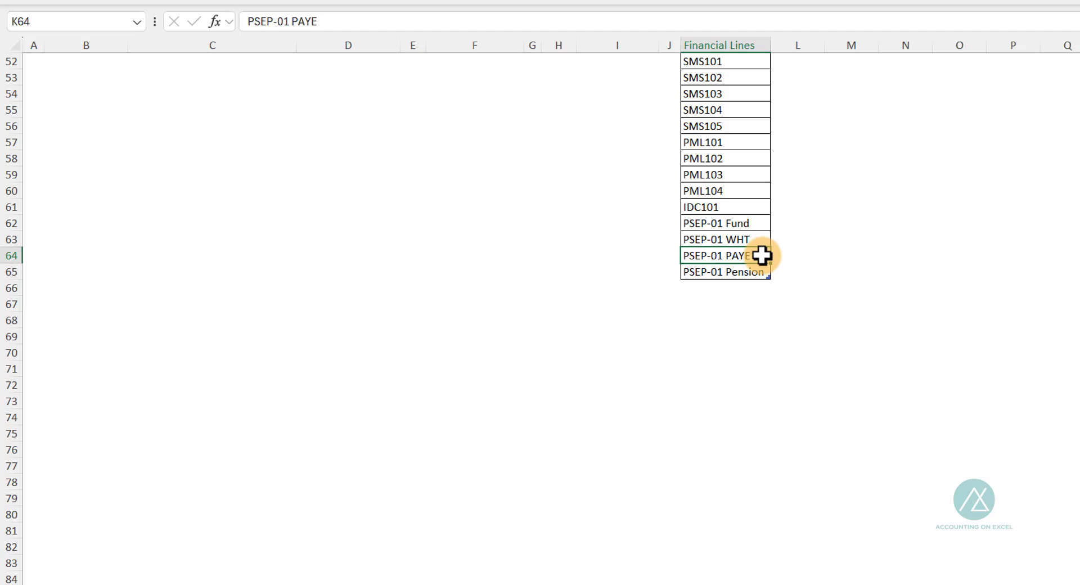
{"action": "left_click", "coordinate": [729, 269]}
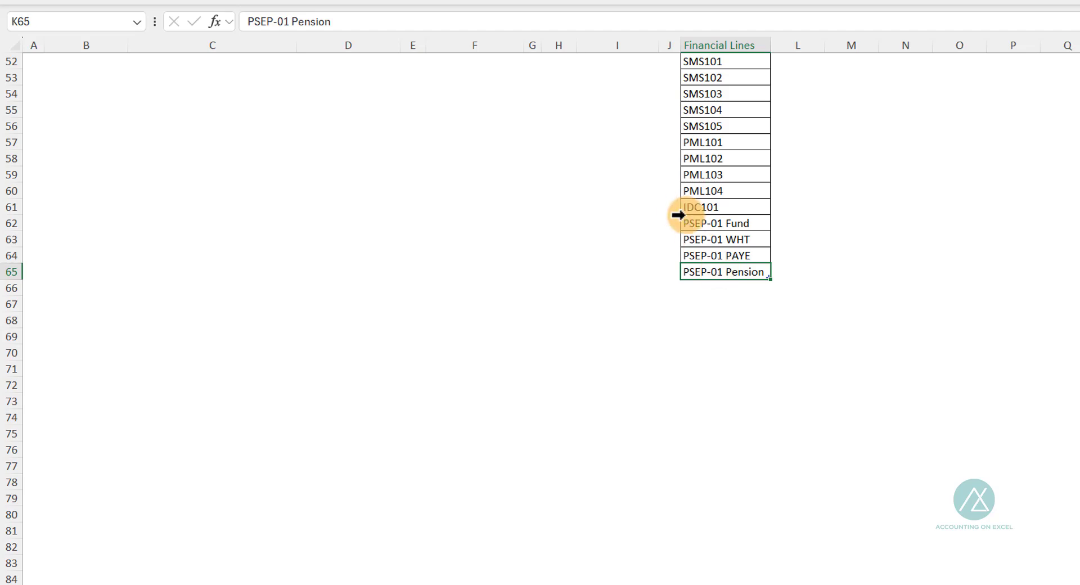
{"action": "left_click", "coordinate": [742, 251]}
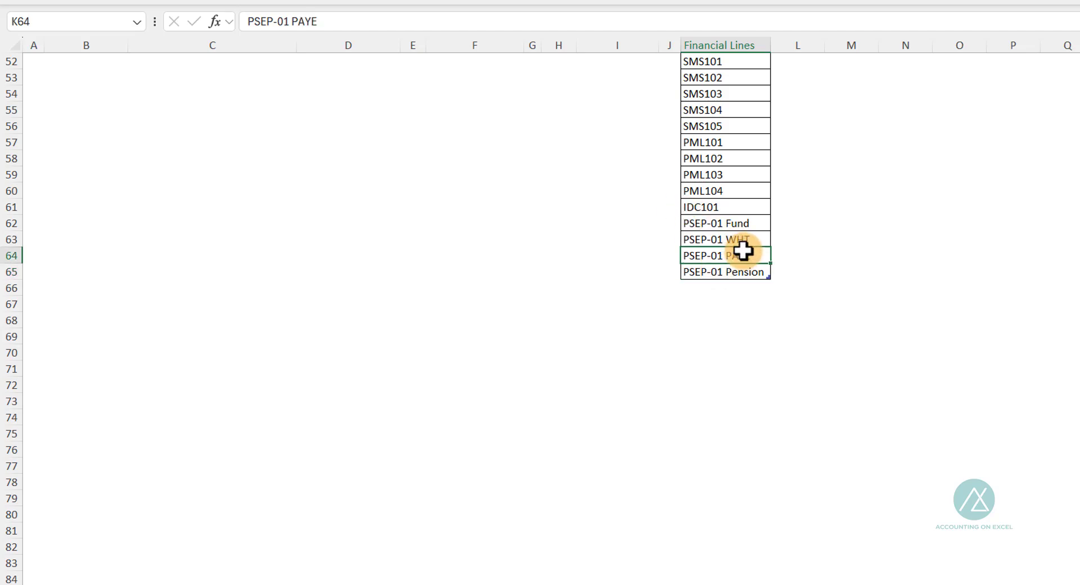
Select the financial lines PC1001 through PC1013 at the start of the list
{"action": "scroll", "coordinate": [727, 224], "scroll_direction": "up", "scroll_amount": 4}
{"action": "scroll", "coordinate": [728, 223], "scroll_direction": "up", "scroll_amount": 13}
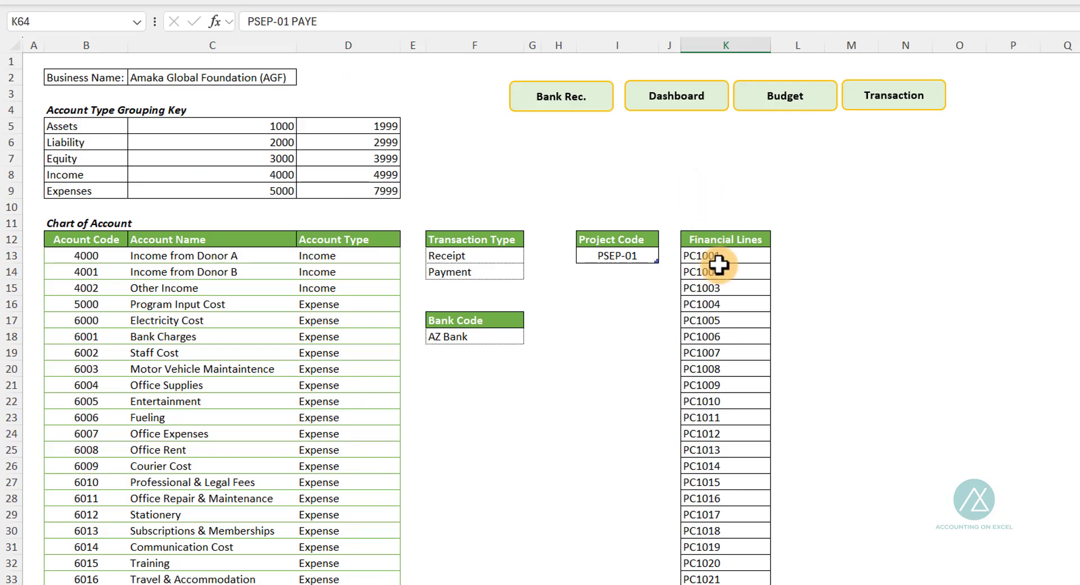
{"action": "left_click_drag", "start_coordinate": [722, 254], "coordinate": [752, 450]}
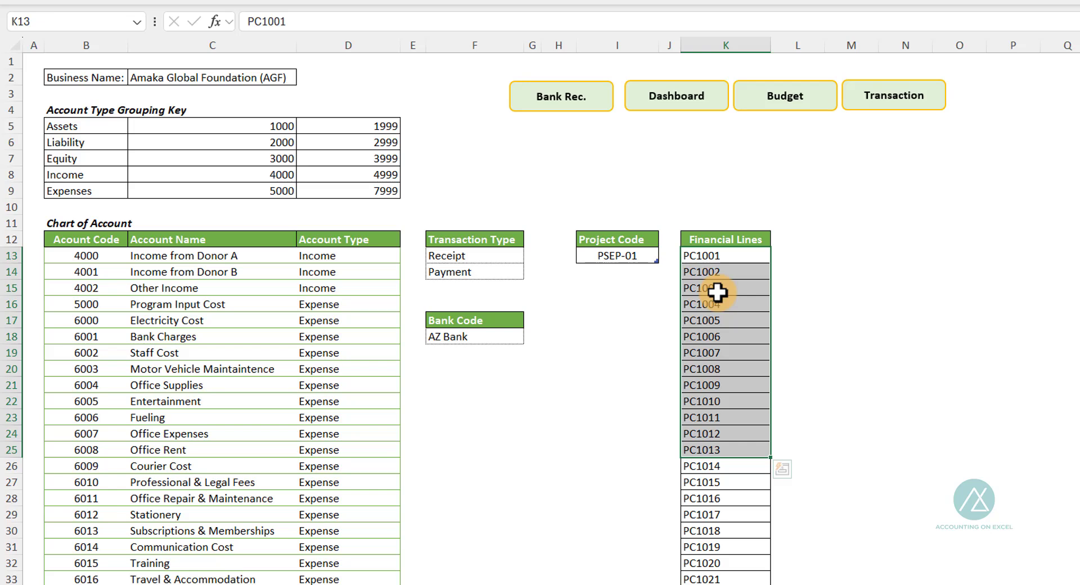
Open the Budget sheet and review its budget lines from personnel and administrative costs through program and indirect costs
{"action": "left_click", "coordinate": [805, 97]}
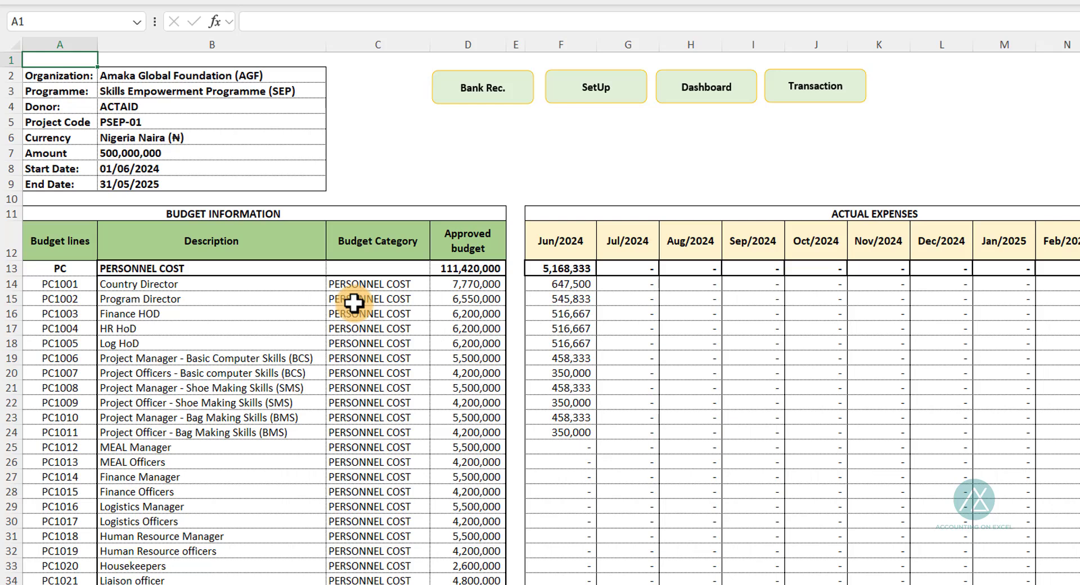
{"action": "scroll", "coordinate": [193, 373], "scroll_direction": "down", "scroll_amount": 2}
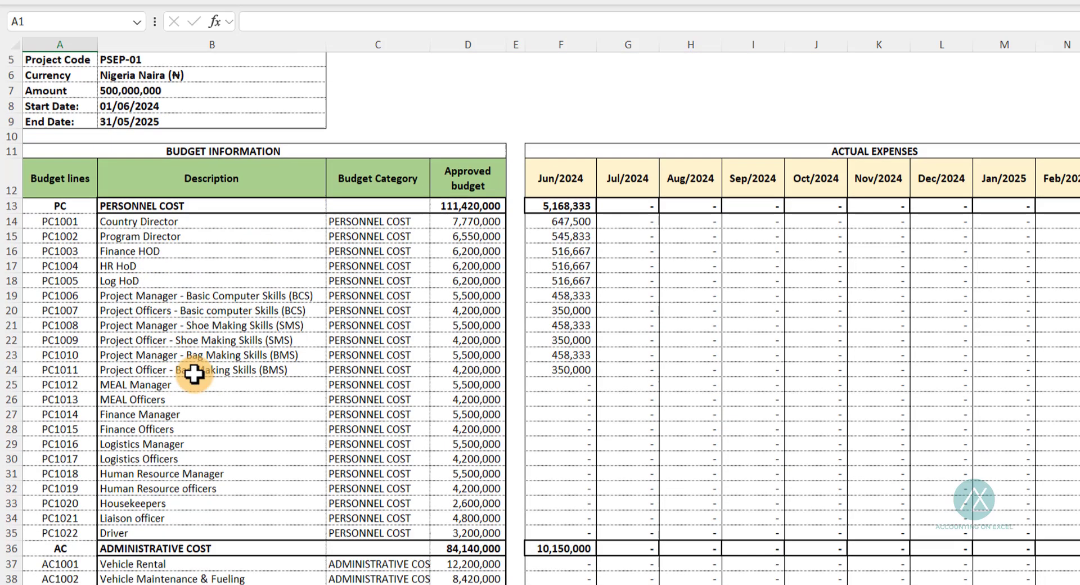
{"action": "scroll", "coordinate": [193, 373], "scroll_direction": "down", "scroll_amount": 4}
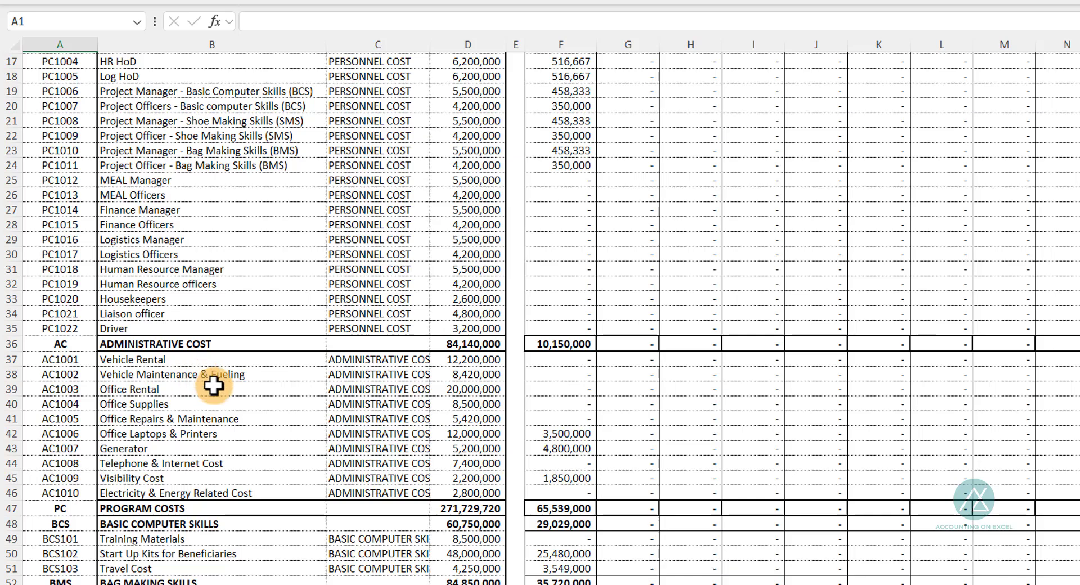
{"action": "scroll", "coordinate": [213, 386], "scroll_direction": "down", "scroll_amount": 6}
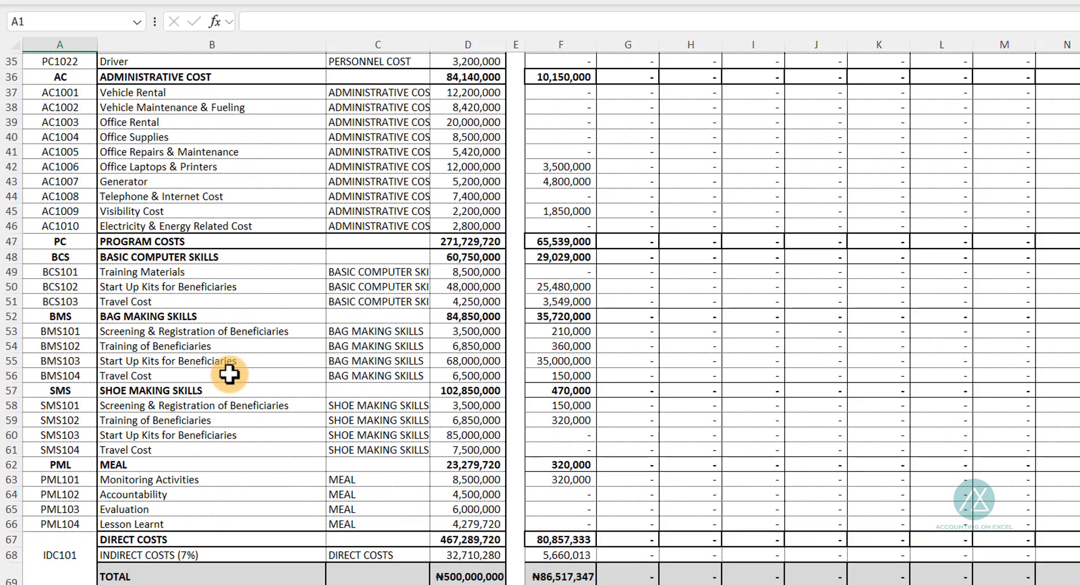
{"action": "scroll", "coordinate": [209, 309], "scroll_direction": "up", "scroll_amount": 1}
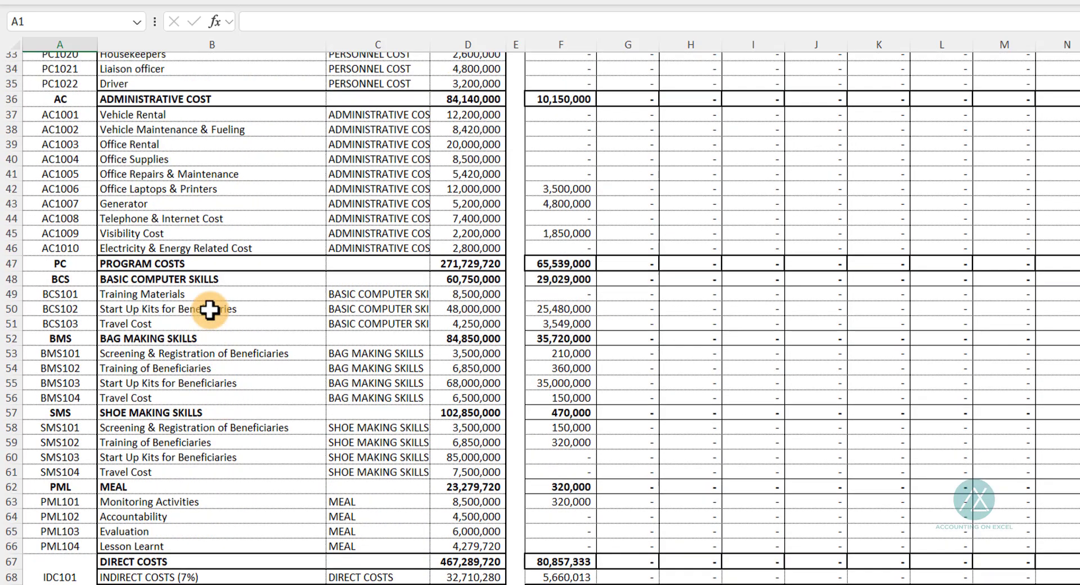
{"action": "scroll", "coordinate": [209, 309], "scroll_direction": "up", "scroll_amount": 9}
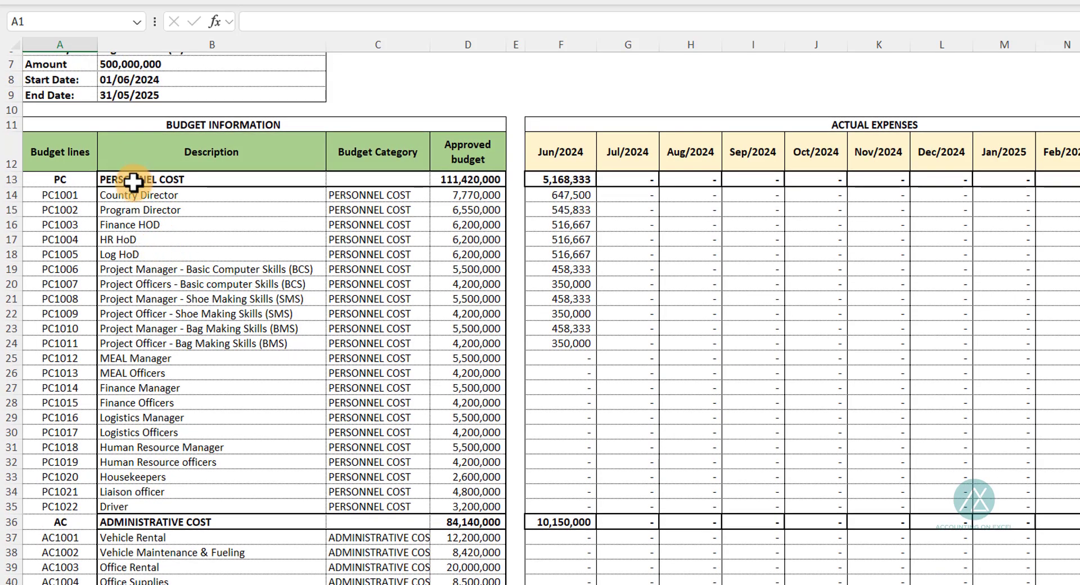
{"action": "scroll", "coordinate": [226, 333], "scroll_direction": "down", "scroll_amount": 2}
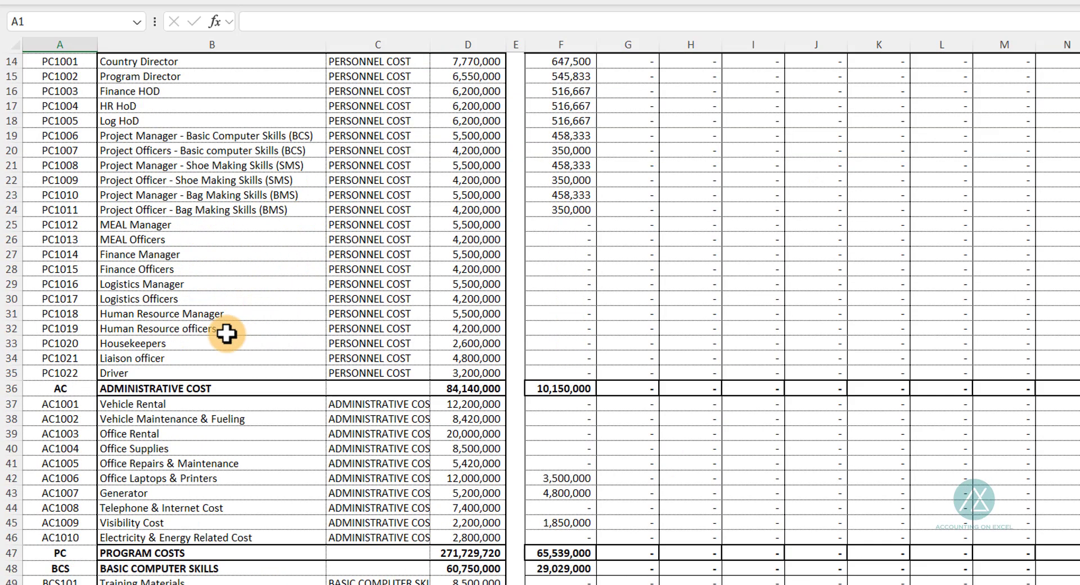
{"action": "scroll", "coordinate": [185, 377], "scroll_direction": "down", "scroll_amount": 2}
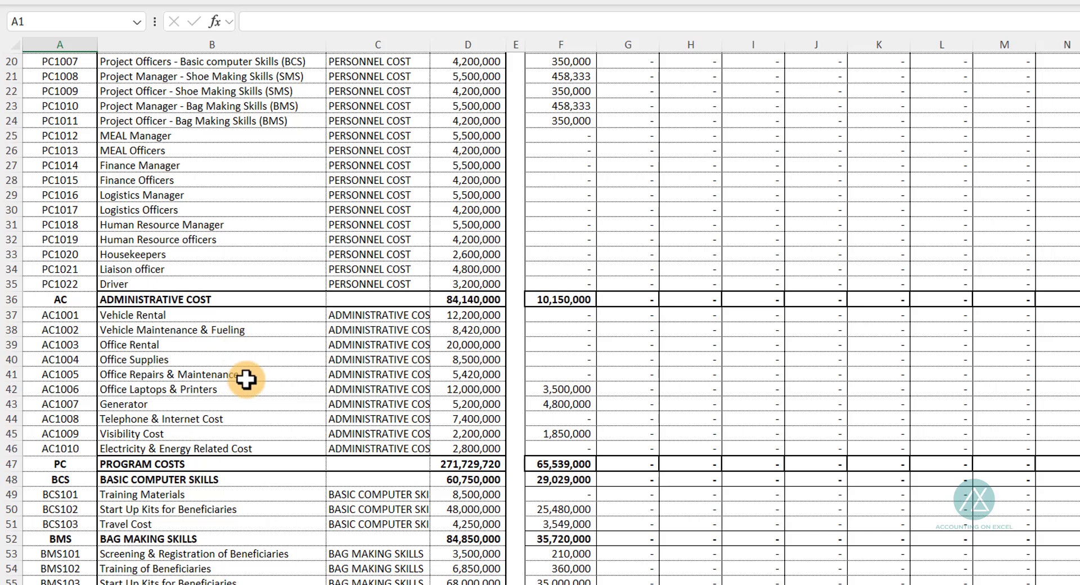
Review the Budget sheet's lines down to the MEAL costs and select the personnel budget lines PC1001 through PC1021
{"action": "scroll", "coordinate": [246, 380], "scroll_direction": "down", "scroll_amount": 1}
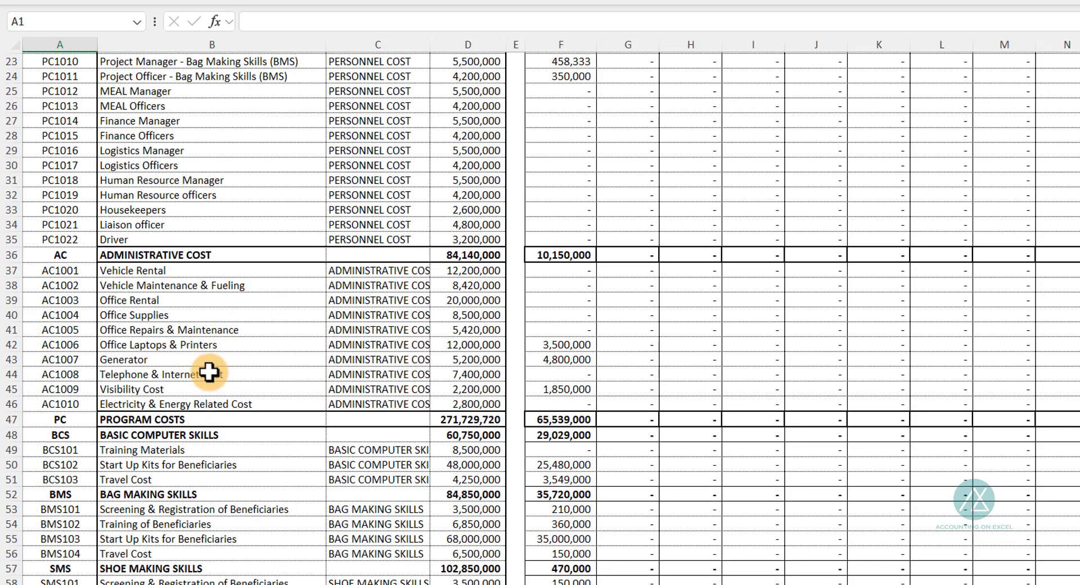
{"action": "scroll", "coordinate": [209, 371], "scroll_direction": "down", "scroll_amount": 3}
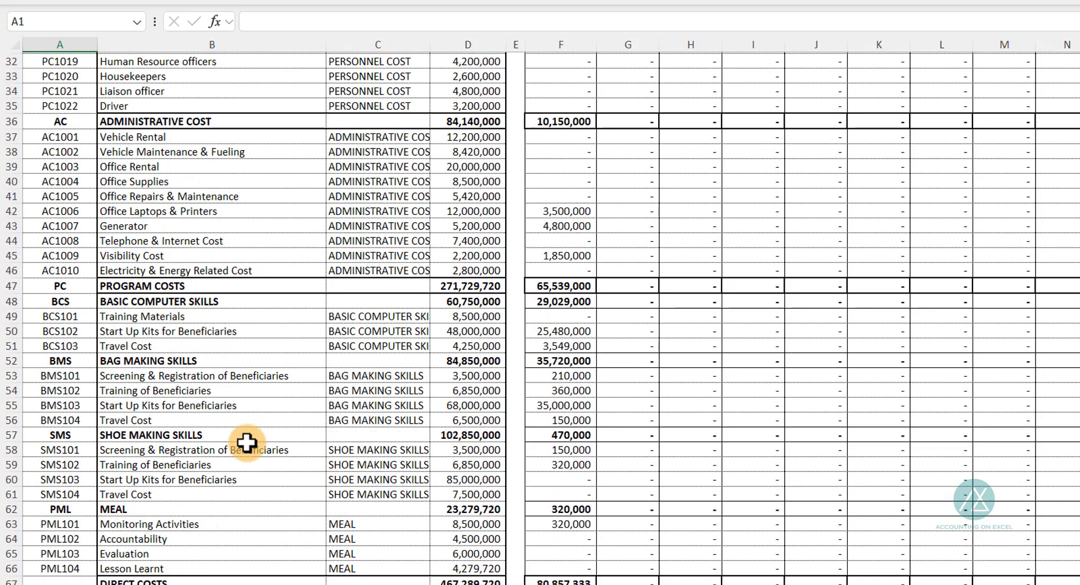
{"action": "scroll", "coordinate": [79, 486], "scroll_direction": "up", "scroll_amount": 10}
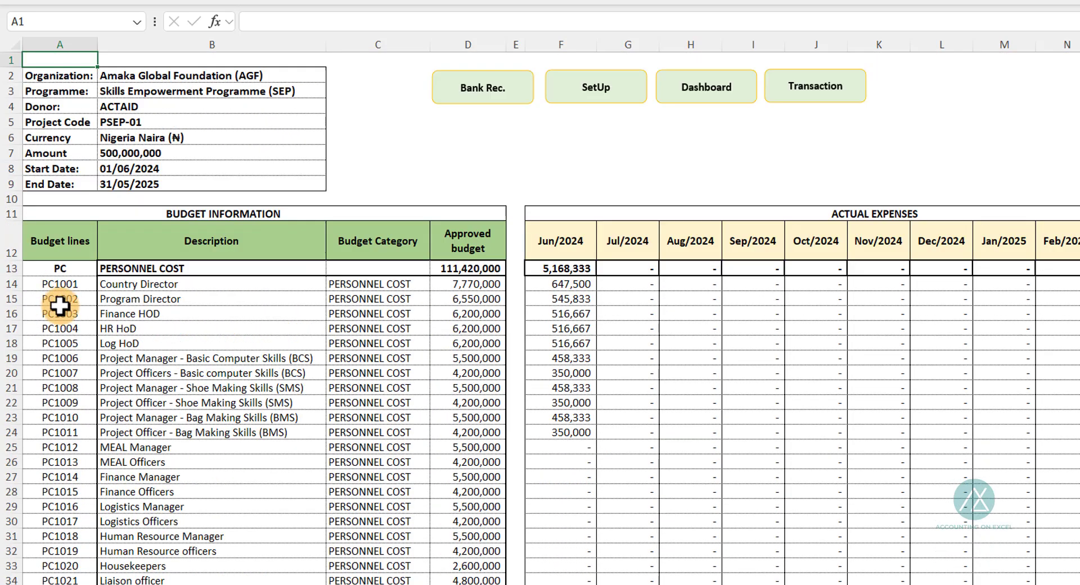
{"action": "left_click_drag", "start_coordinate": [59, 284], "coordinate": [66, 574]}
{"action": "scroll", "coordinate": [252, 375], "scroll_direction": "down", "scroll_amount": 1}
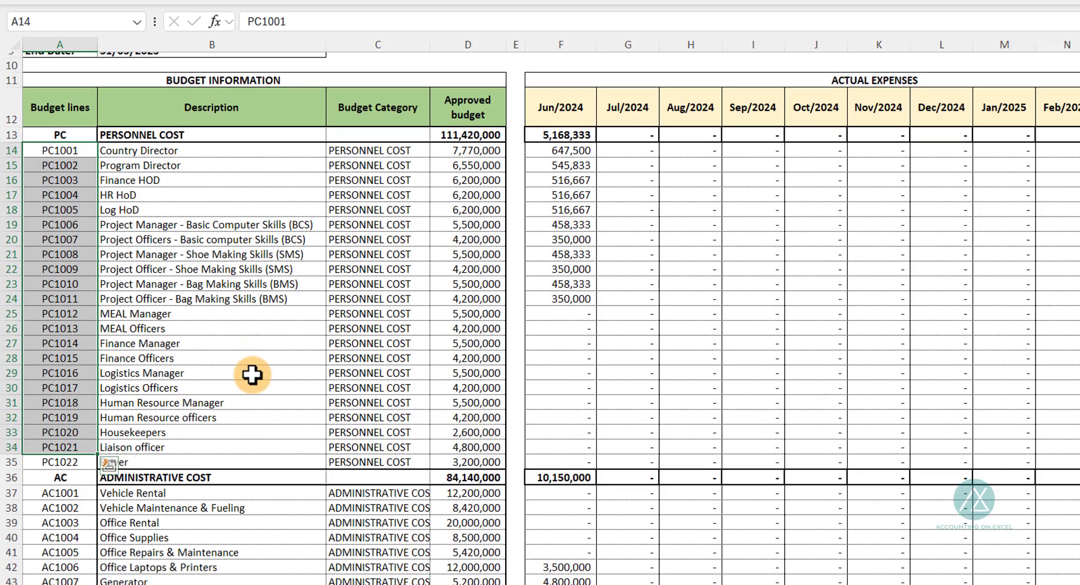
{"action": "scroll", "coordinate": [180, 439], "scroll_direction": "up", "scroll_amount": 3}
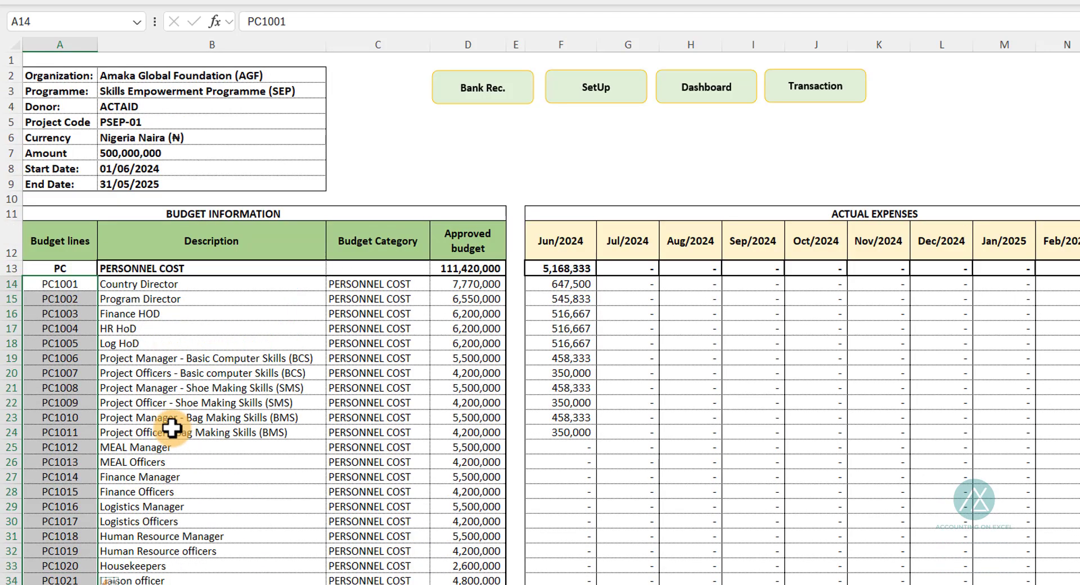
Open the setup sheet and select the PSEP-01 Fund, WHT, PAYE and Pension entries ending the Financial Lines list
{"action": "left_click", "coordinate": [606, 93]}
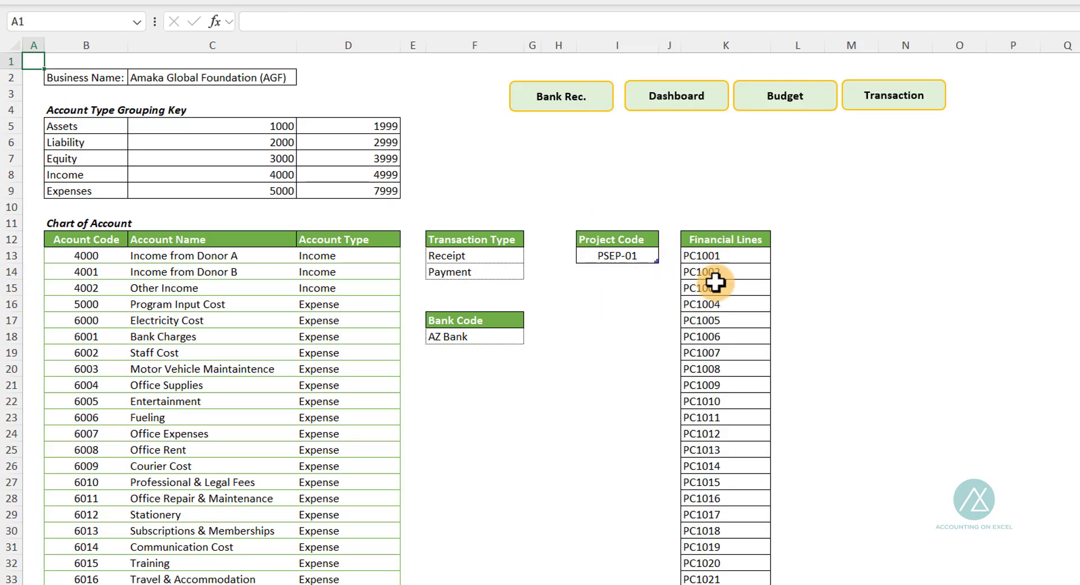
{"action": "scroll", "coordinate": [723, 338], "scroll_direction": "down", "scroll_amount": 7}
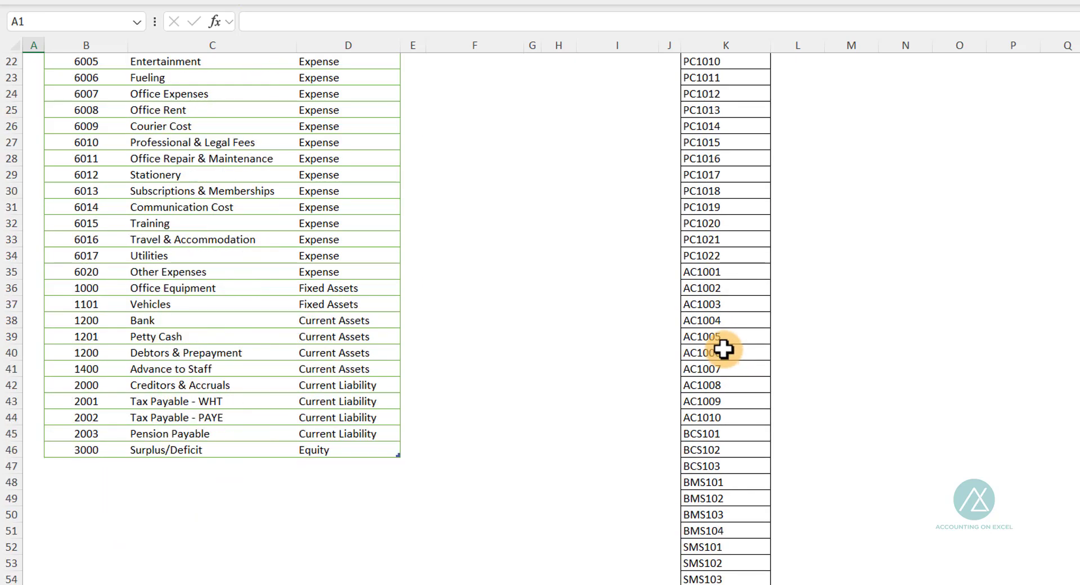
{"action": "scroll", "coordinate": [723, 348], "scroll_direction": "down", "scroll_amount": 3}
{"action": "scroll", "coordinate": [720, 323], "scroll_direction": "down", "scroll_amount": 4}
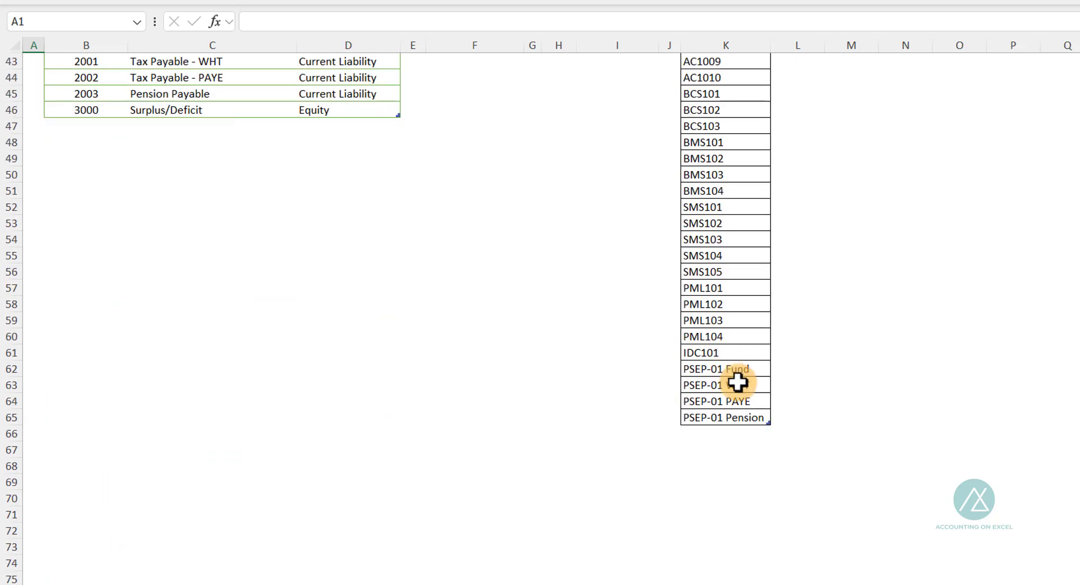
{"action": "left_click_drag", "start_coordinate": [689, 366], "coordinate": [715, 414]}
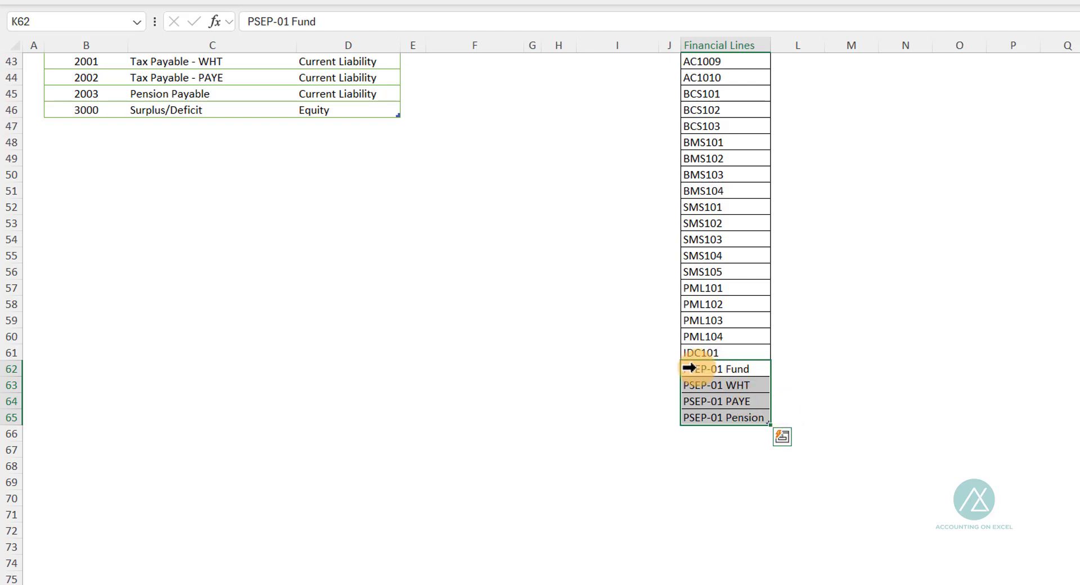
{"action": "scroll", "coordinate": [680, 338], "scroll_direction": "up", "scroll_amount": 14}
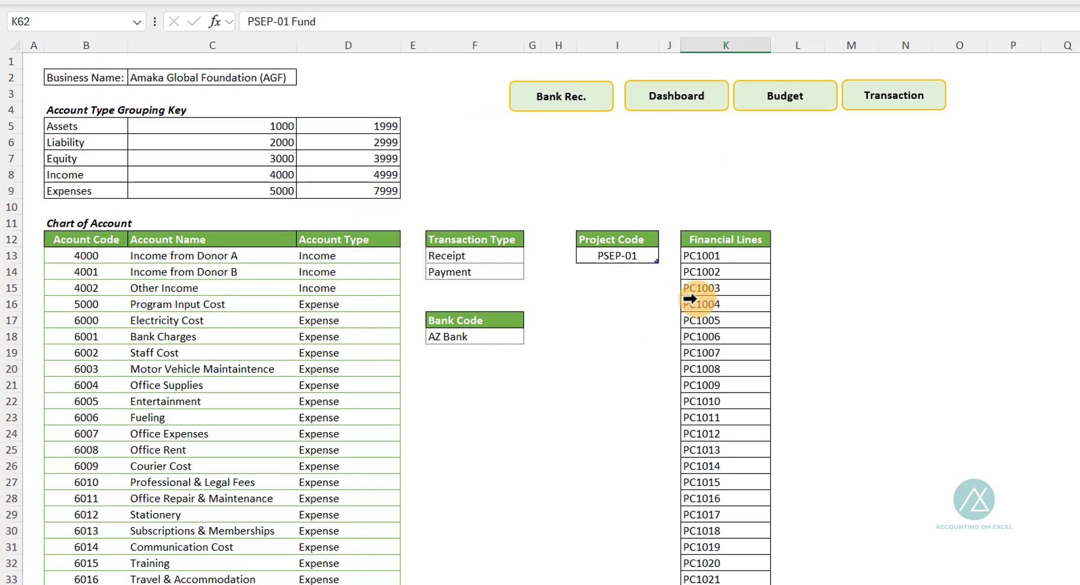
Return to the Budget sheet and examine the personnel budget lines and the headings from Budget lines to Approved budget
{"action": "left_click", "coordinate": [787, 97]}
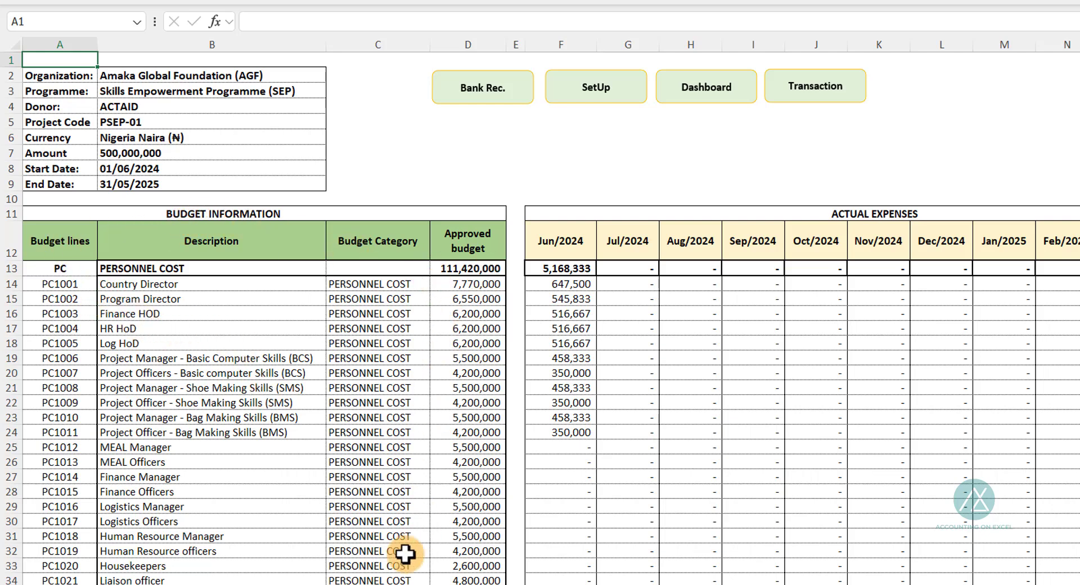
{"action": "scroll", "coordinate": [281, 416], "scroll_direction": "down", "scroll_amount": 6}
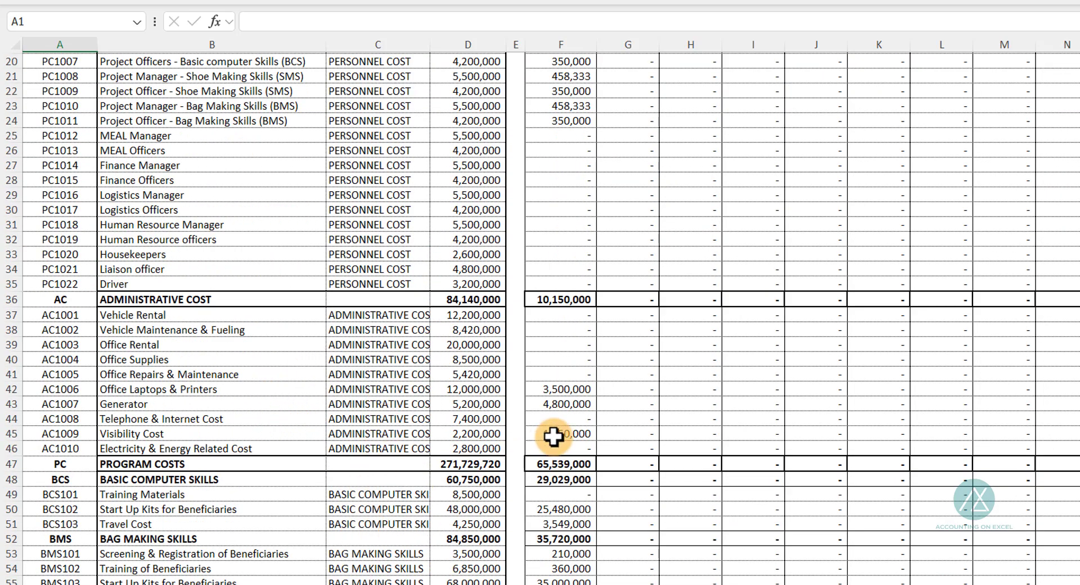
{"action": "scroll", "coordinate": [553, 436], "scroll_direction": "up", "scroll_amount": 6}
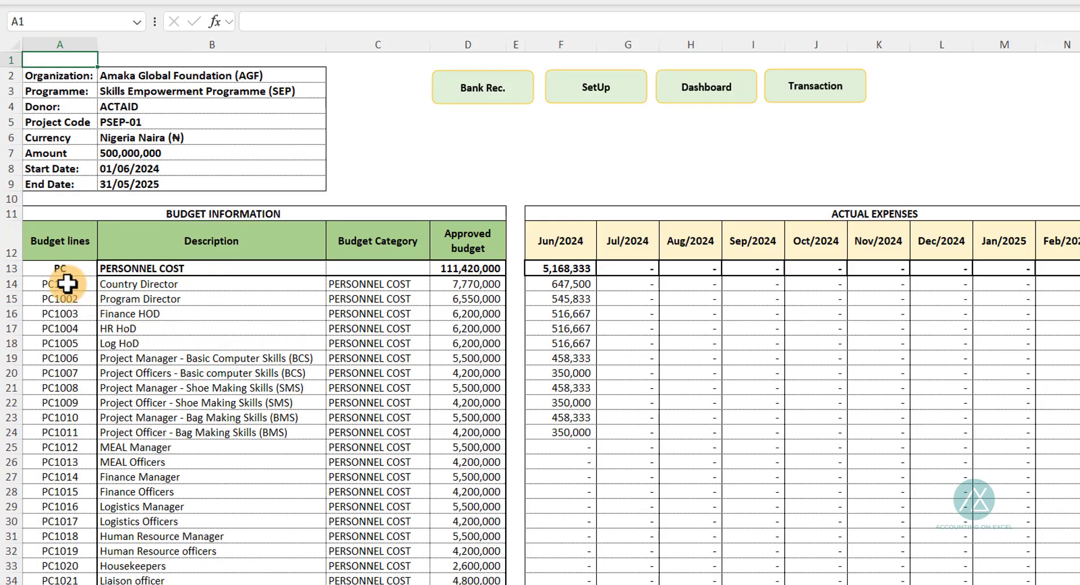
{"action": "left_click", "coordinate": [66, 284]}
{"action": "left_click", "coordinate": [184, 343]}
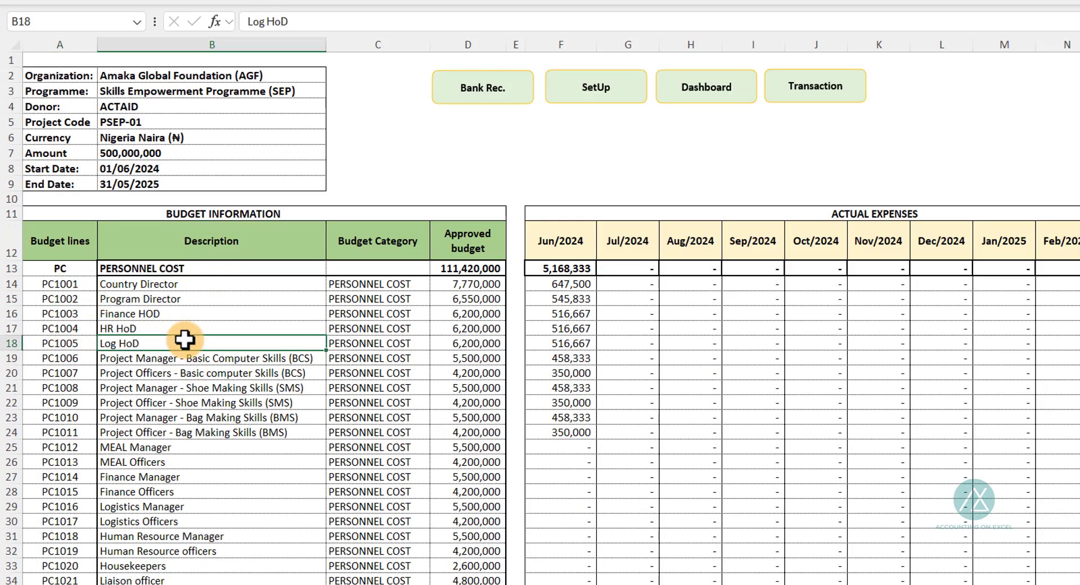
{"action": "left_click", "coordinate": [155, 397]}
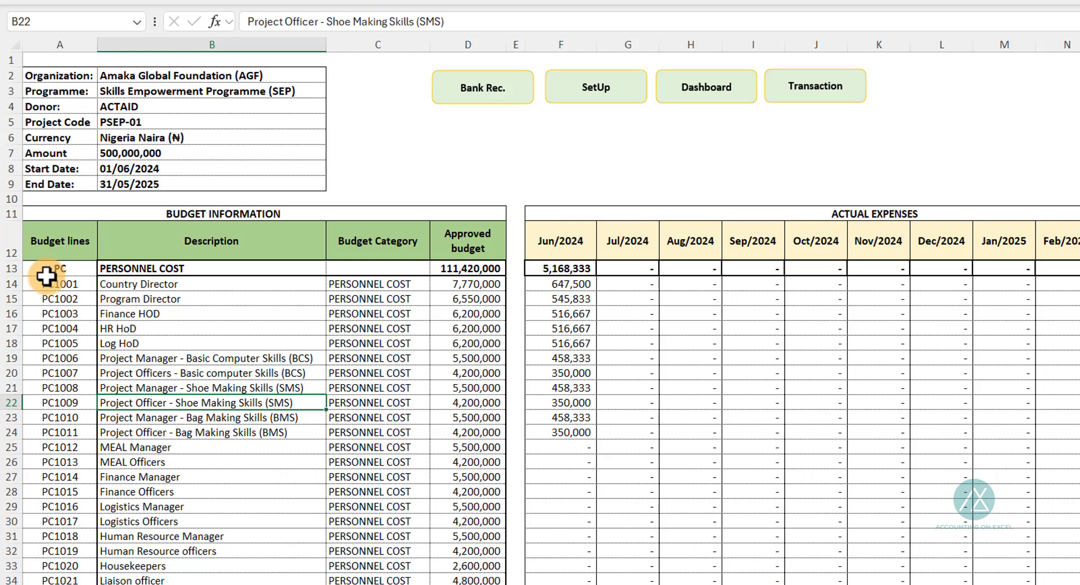
{"action": "left_click_drag", "start_coordinate": [45, 280], "coordinate": [8, 539]}
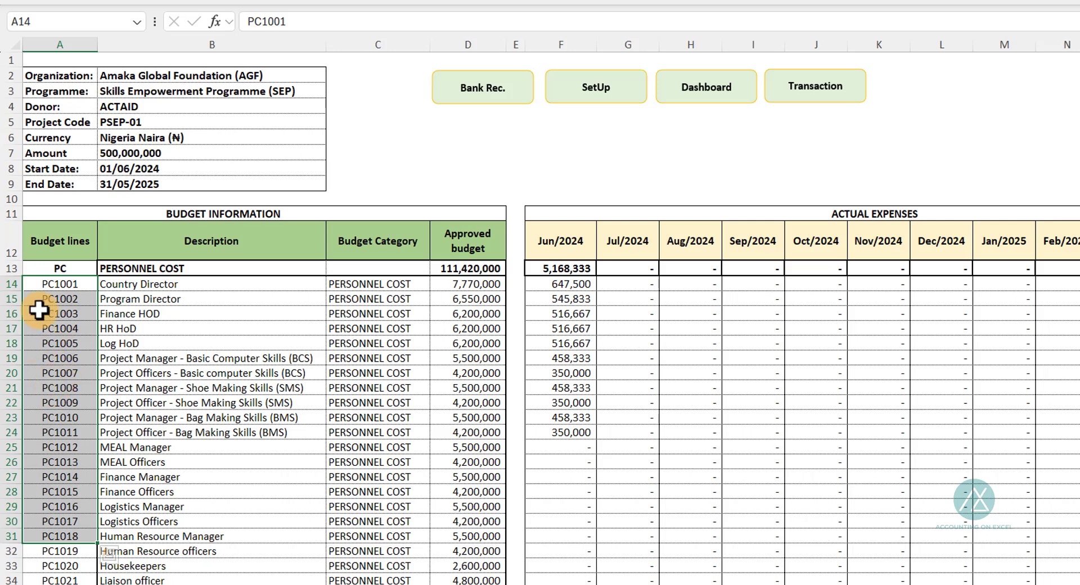
{"action": "left_click_drag", "start_coordinate": [29, 240], "coordinate": [465, 238]}
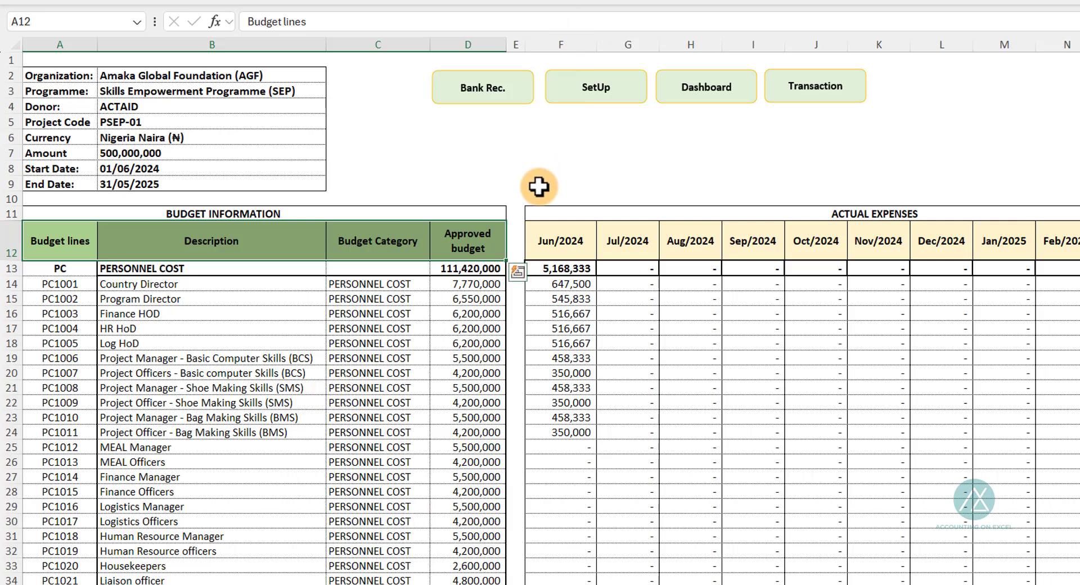
Compare the Actual Expenses month headers from Jun/2024 to May/2025 with the project's start and end dates
{"action": "left_click", "coordinate": [567, 240]}
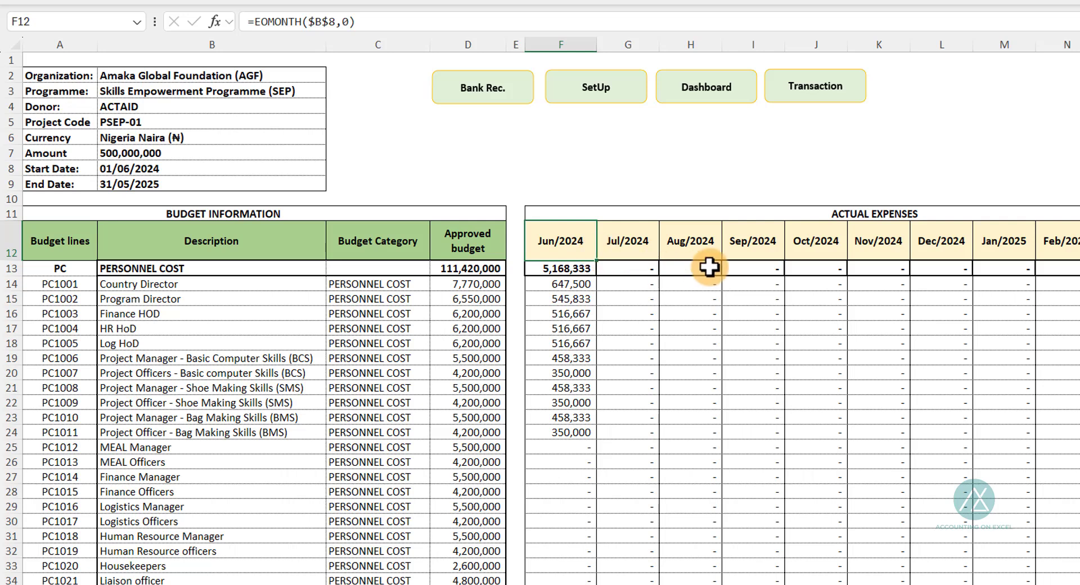
{"action": "left_click", "coordinate": [128, 169]}
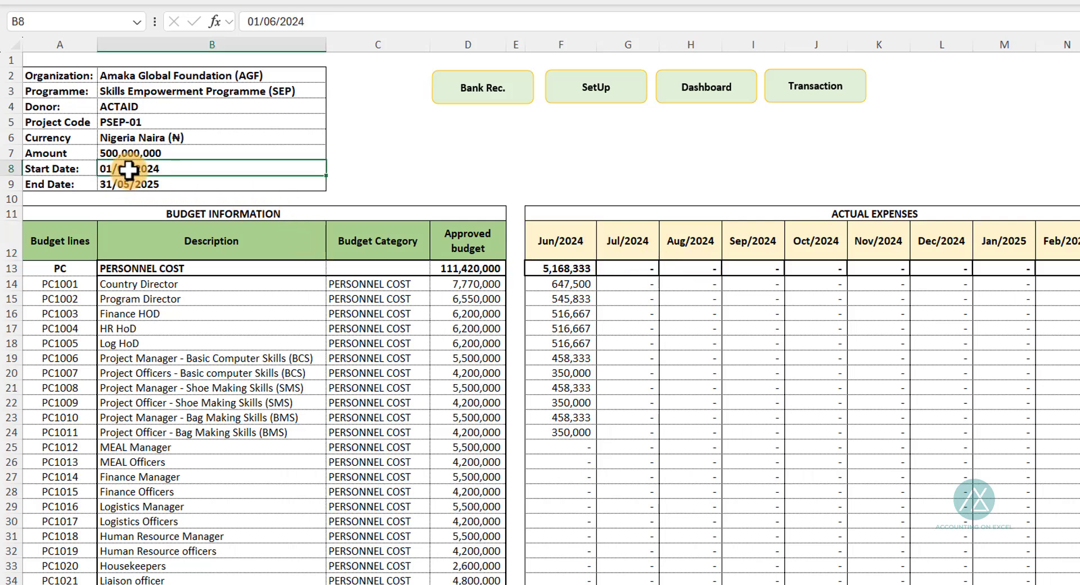
{"action": "left_click", "coordinate": [127, 184]}
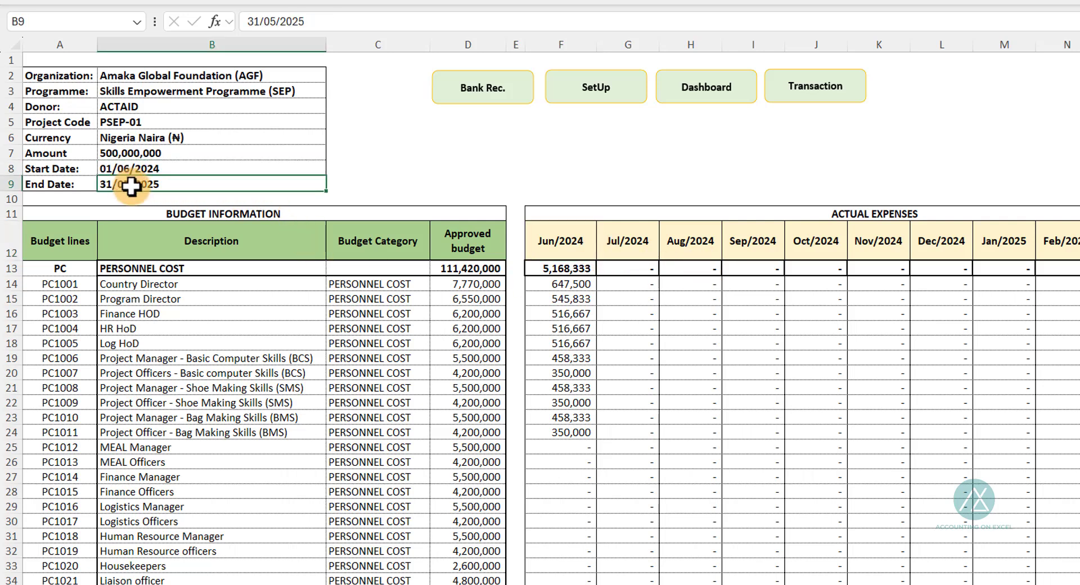
{"action": "left_click", "coordinate": [580, 242]}
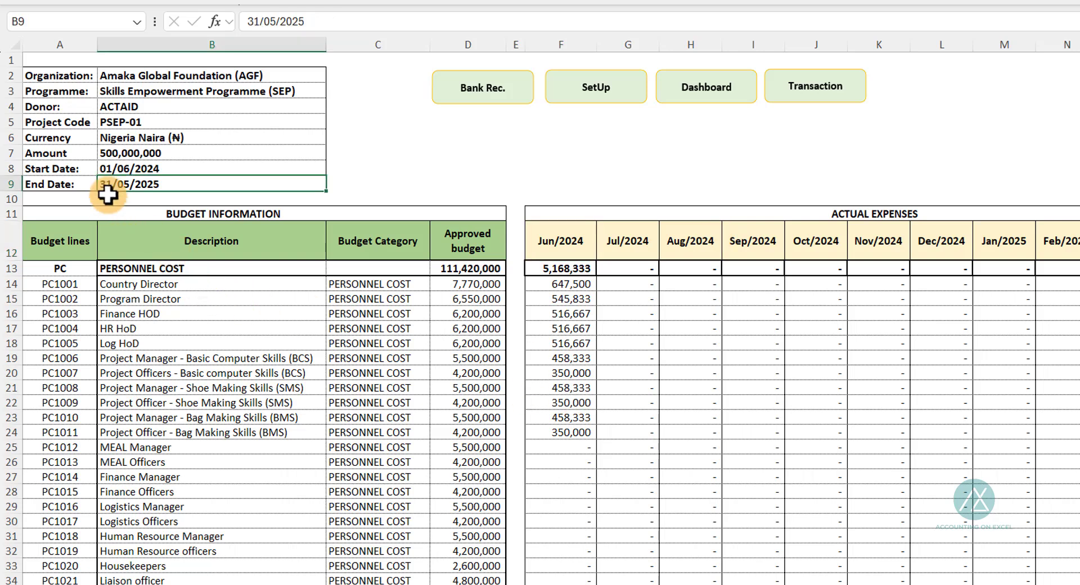
{"action": "left_click", "coordinate": [130, 167]}
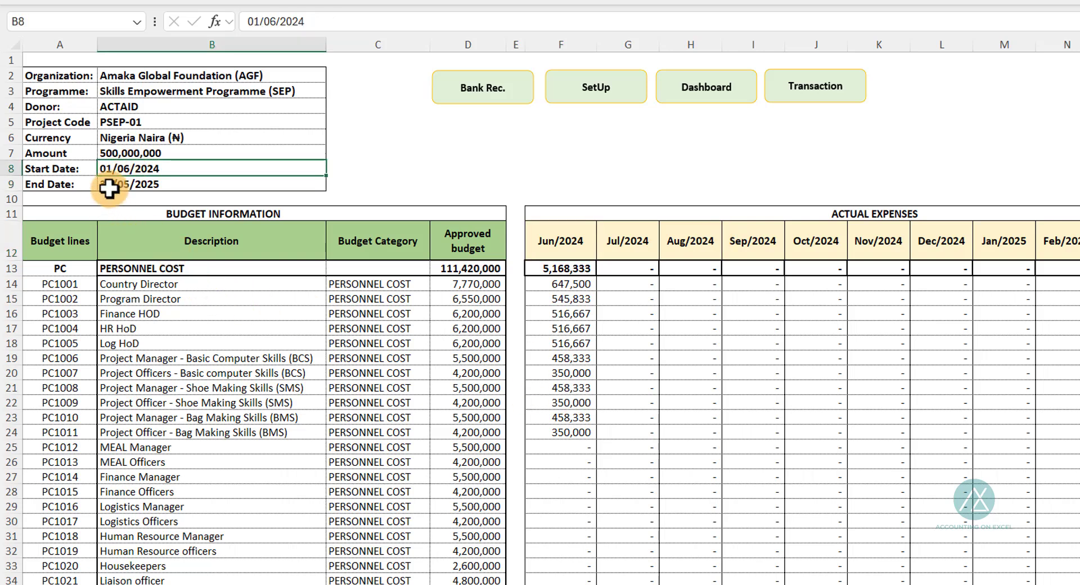
{"action": "left_click", "coordinate": [112, 183]}
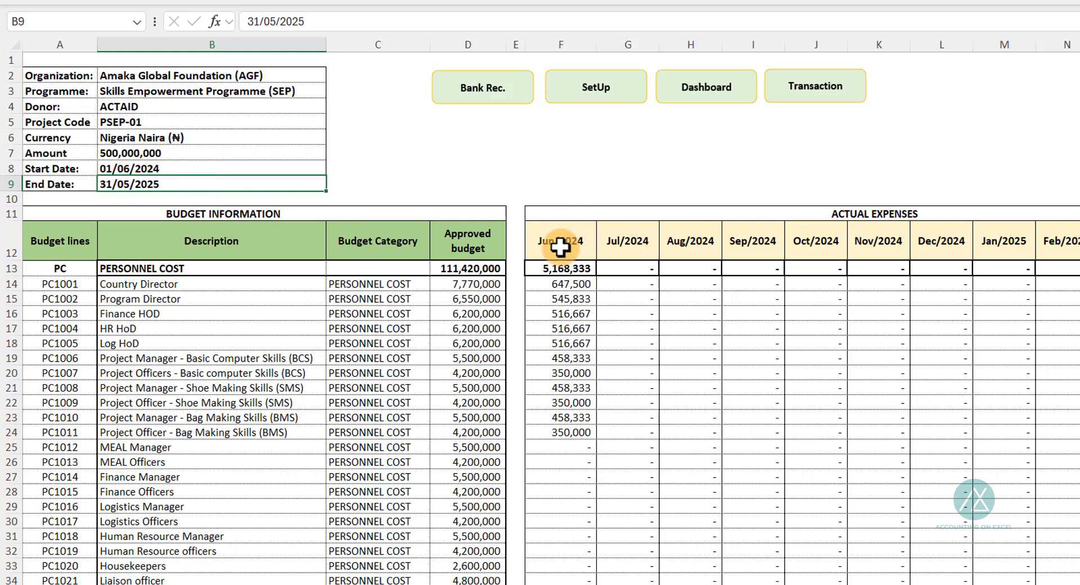
{"action": "left_click_drag", "start_coordinate": [559, 246], "coordinate": [975, 239]}
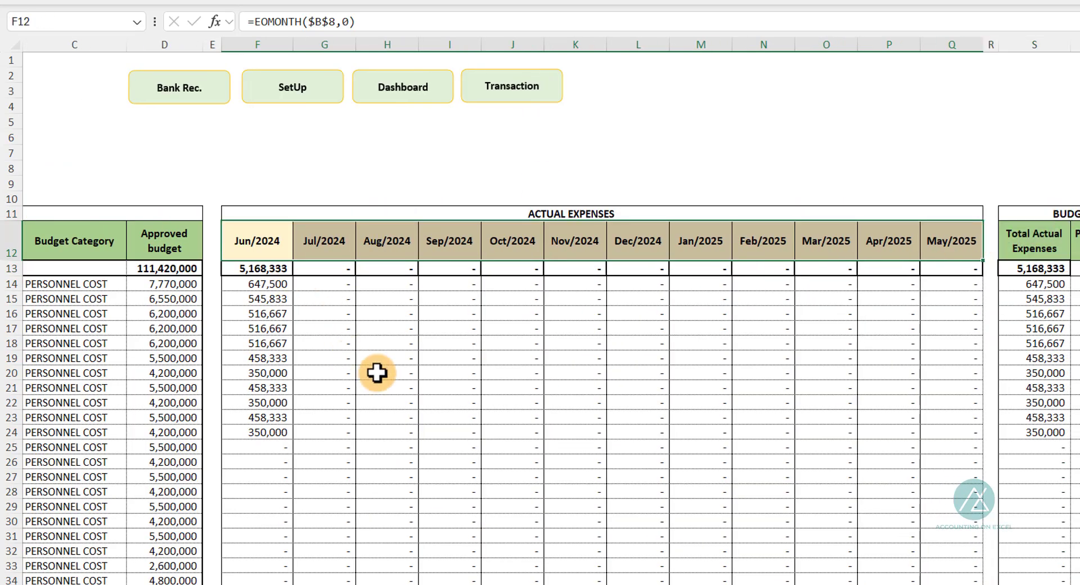
{"action": "scroll", "coordinate": [374, 492], "scroll_direction": "left", "scroll_amount": 3}
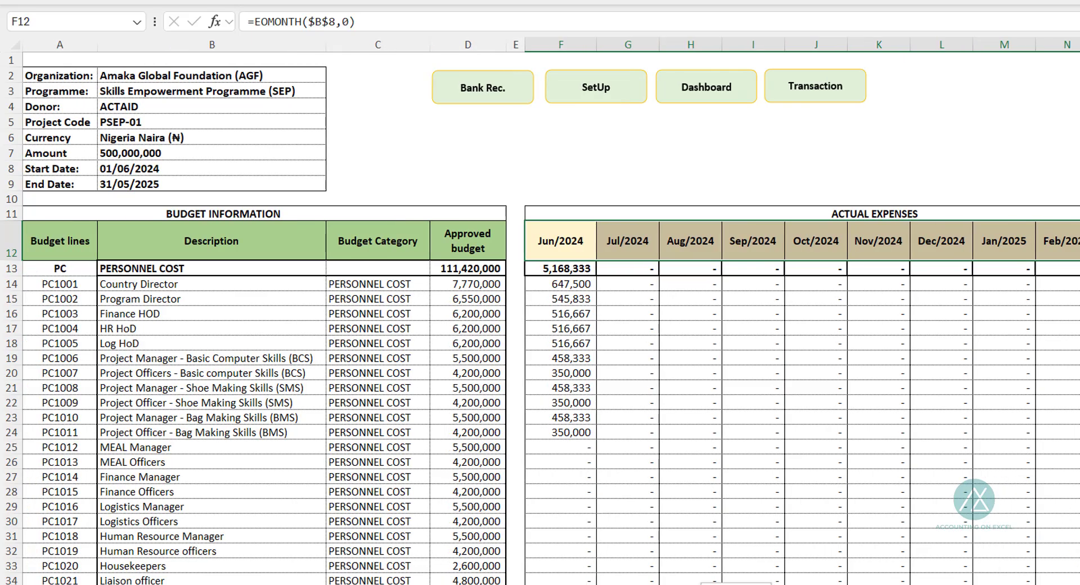
Inspect the Budget Analysis section and the Total Actual Expenses formula for the Country Director line
{"action": "scroll", "coordinate": [374, 493], "scroll_direction": "right", "scroll_amount": 3}
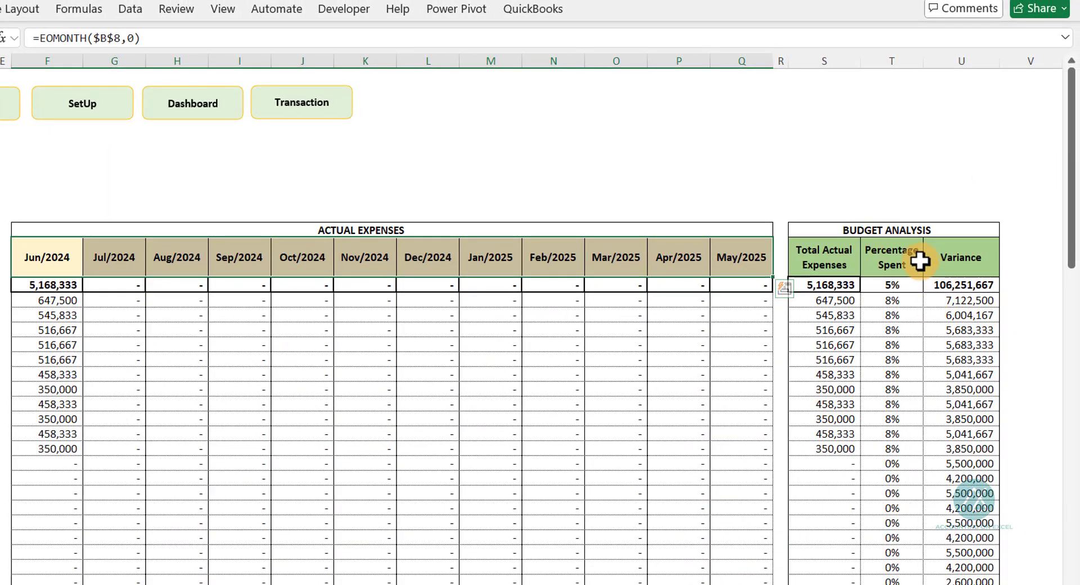
{"action": "left_click", "coordinate": [827, 258]}
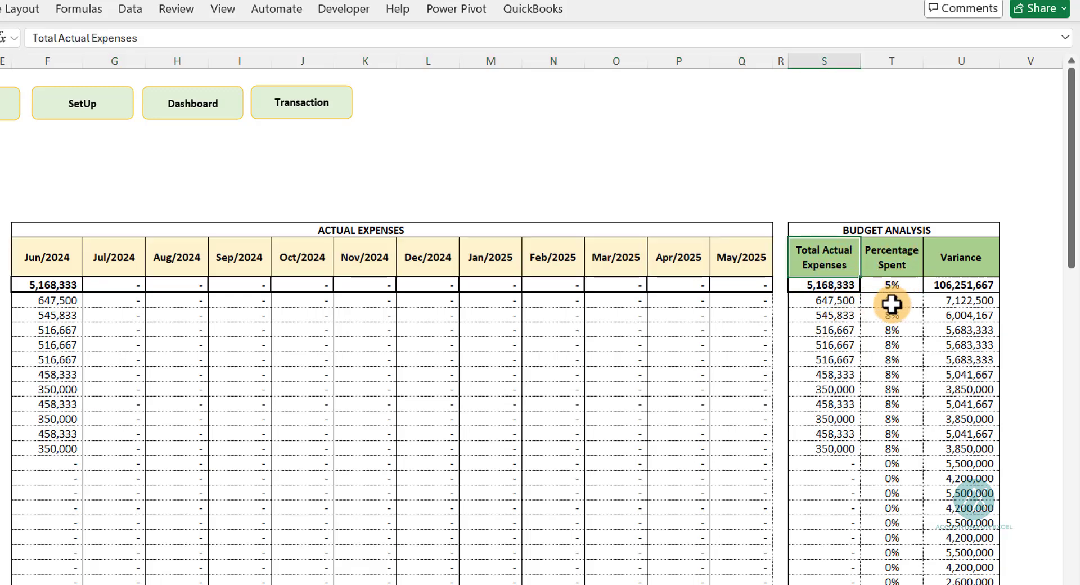
{"action": "left_click", "coordinate": [830, 300]}
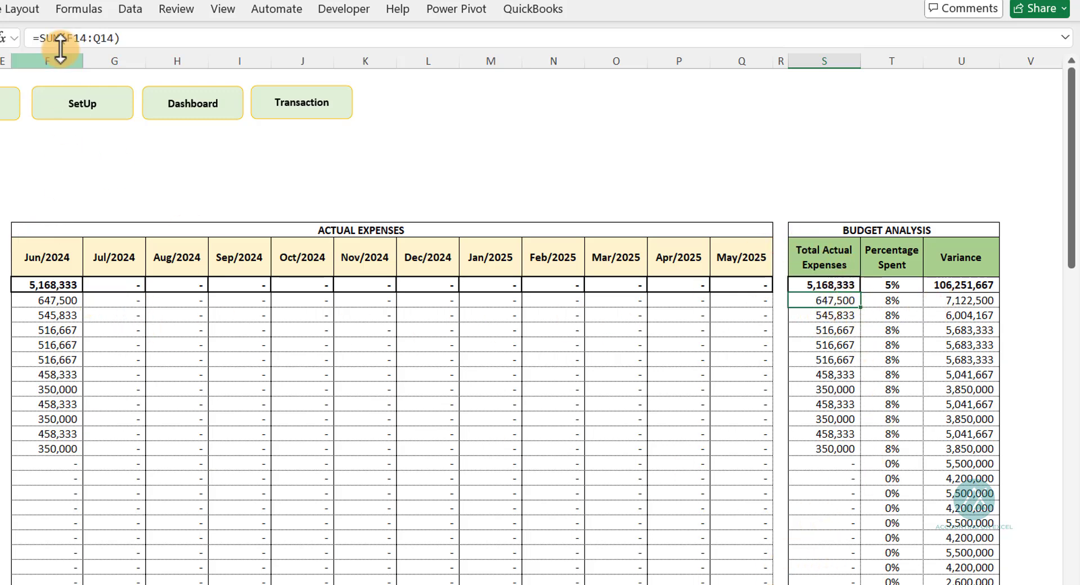
{"action": "left_click_drag", "start_coordinate": [45, 60], "coordinate": [115, 61]}
{"action": "left_click_drag", "start_coordinate": [246, 95], "coordinate": [968, 141]}
{"action": "left_click", "coordinate": [197, 401]}
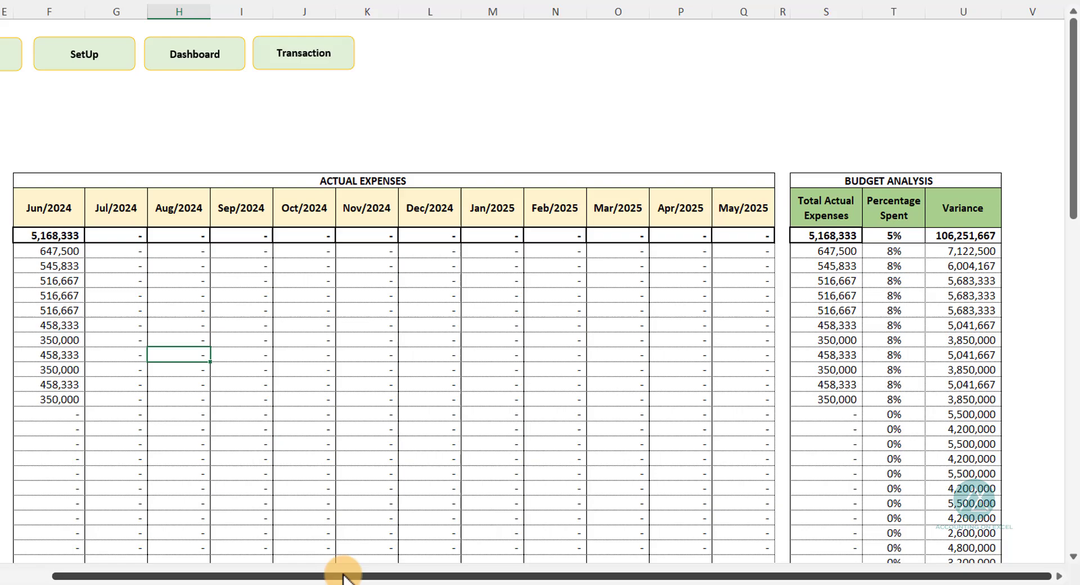
Look through the personnel and administrative budget lines again, along with their monthly actual expenses
{"action": "left_click_drag", "start_coordinate": [342, 574], "coordinate": [272, 575]}
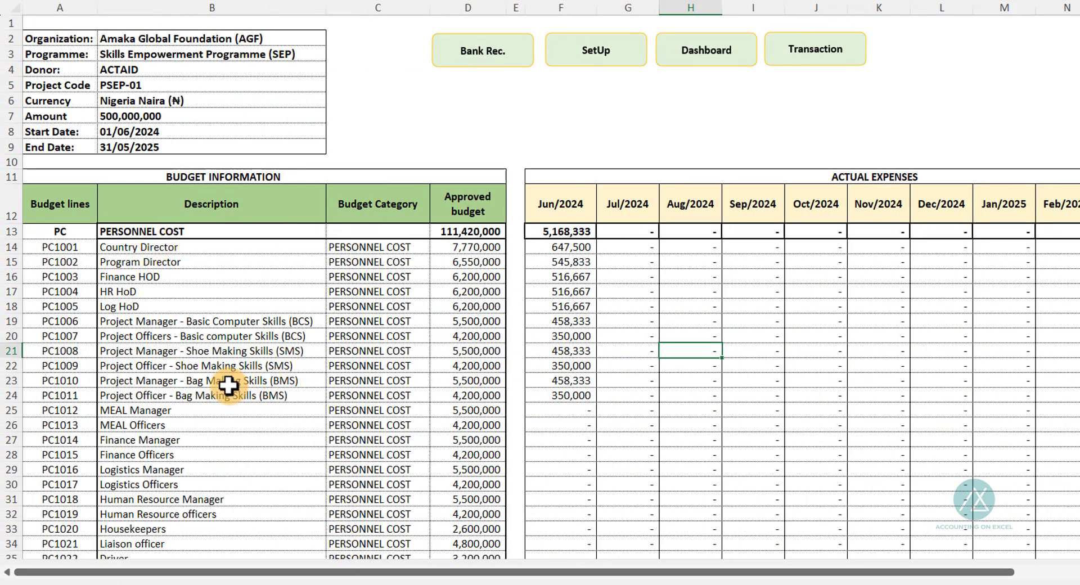
{"action": "scroll", "coordinate": [251, 369], "scroll_direction": "down", "scroll_amount": 4}
{"action": "scroll", "coordinate": [248, 374], "scroll_direction": "down", "scroll_amount": 2}
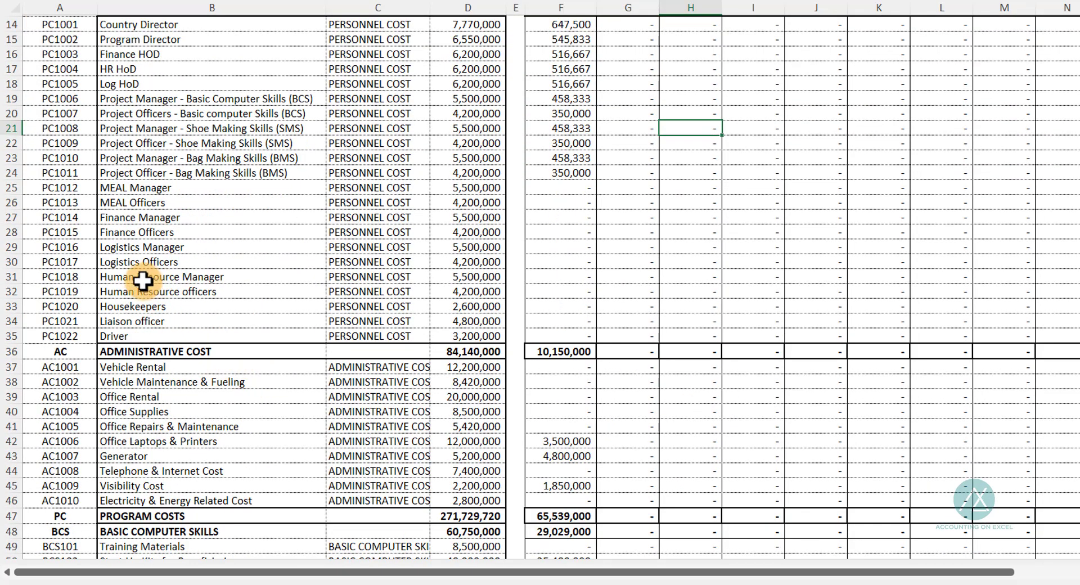
{"action": "scroll", "coordinate": [169, 264], "scroll_direction": "up", "scroll_amount": 4}
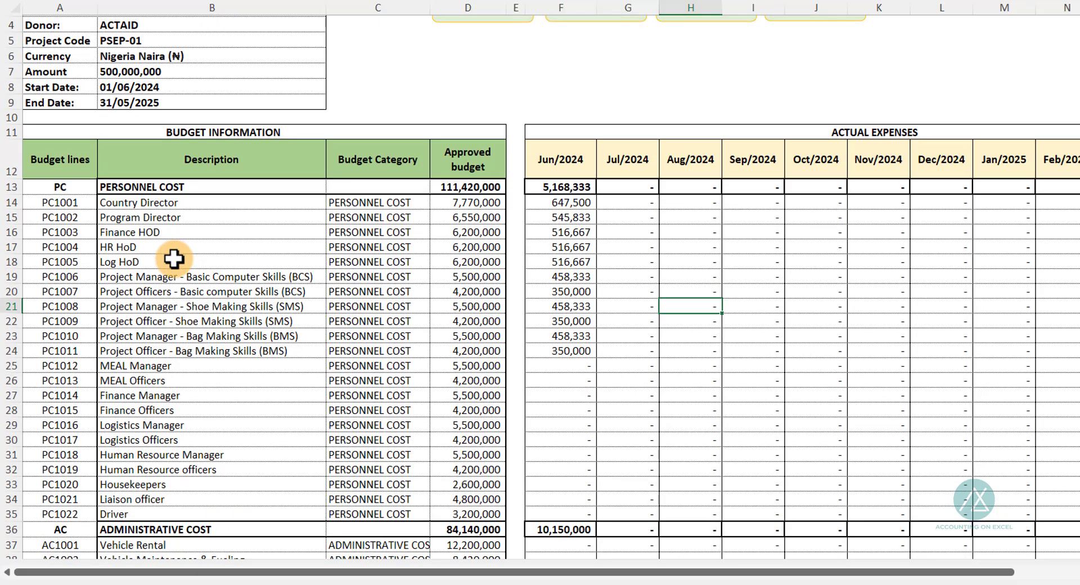
{"action": "left_click", "coordinate": [781, 276]}
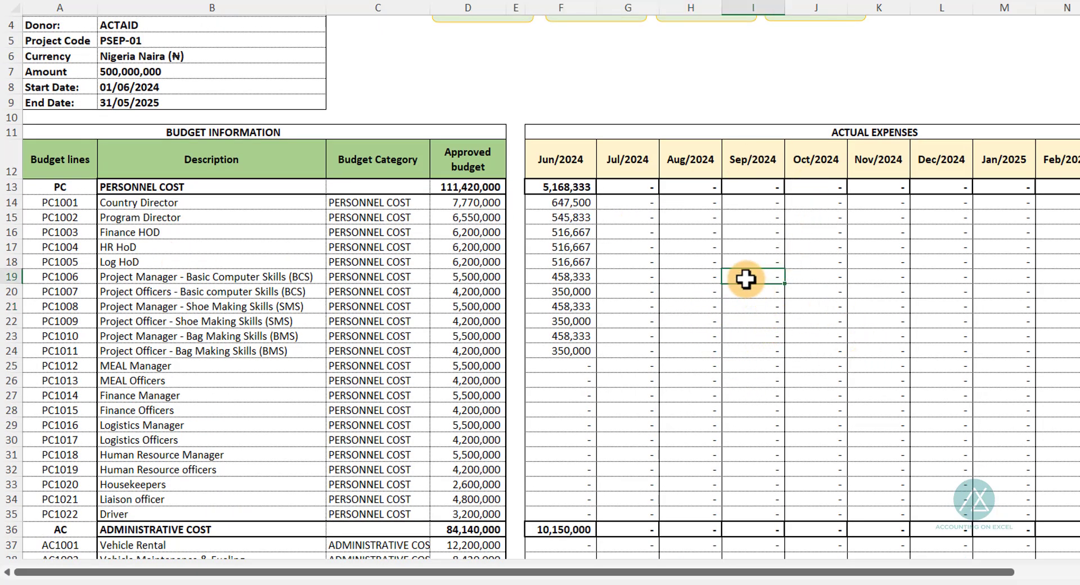
{"action": "scroll", "coordinate": [737, 281], "scroll_direction": "up", "scroll_amount": 1}
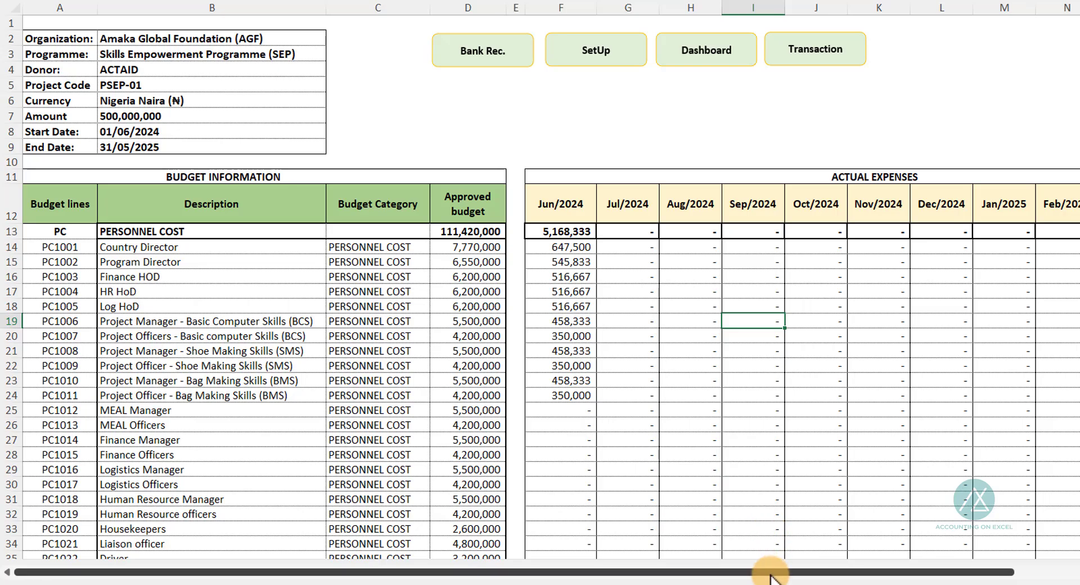
{"action": "left_click_drag", "start_coordinate": [774, 572], "coordinate": [859, 563]}
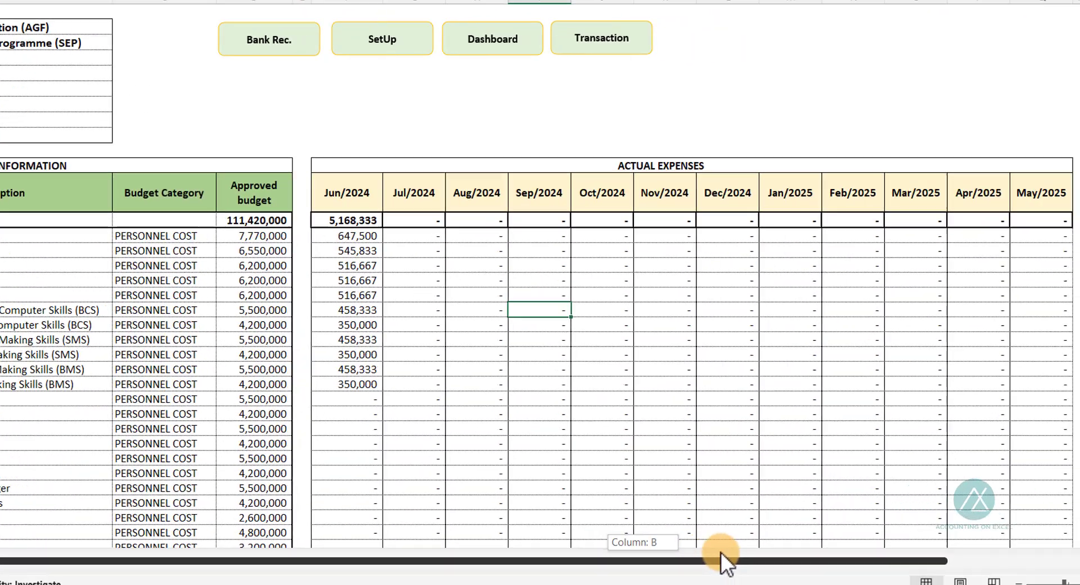
Look across the Actual Expenses and Budget Analysis sections of the Budget sheet, and switch to the Dashboard
{"action": "left_click_drag", "start_coordinate": [722, 554], "coordinate": [1016, 393]}
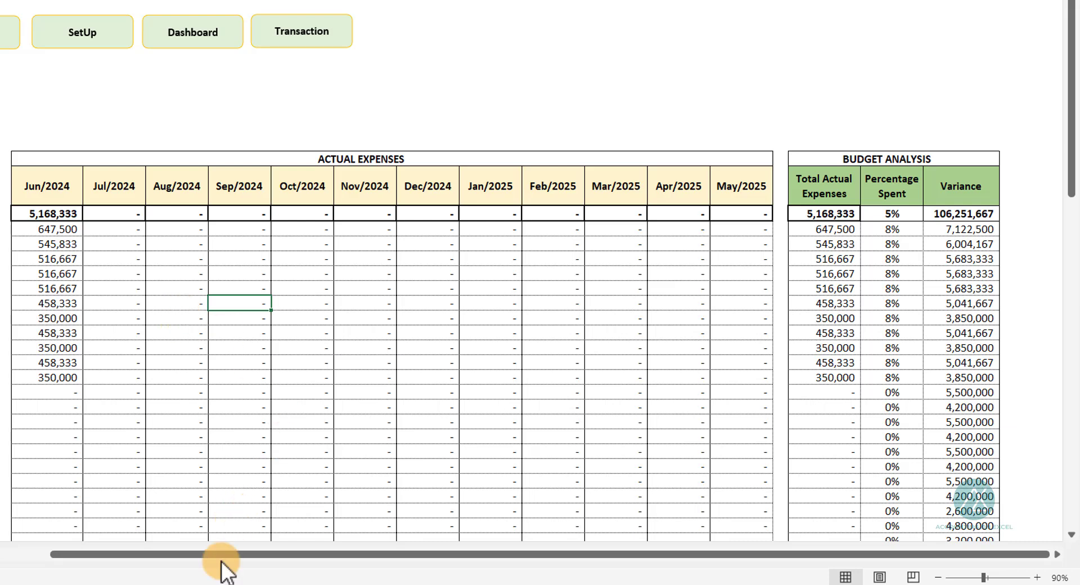
{"action": "left_click_drag", "start_coordinate": [228, 553], "coordinate": [25, 525]}
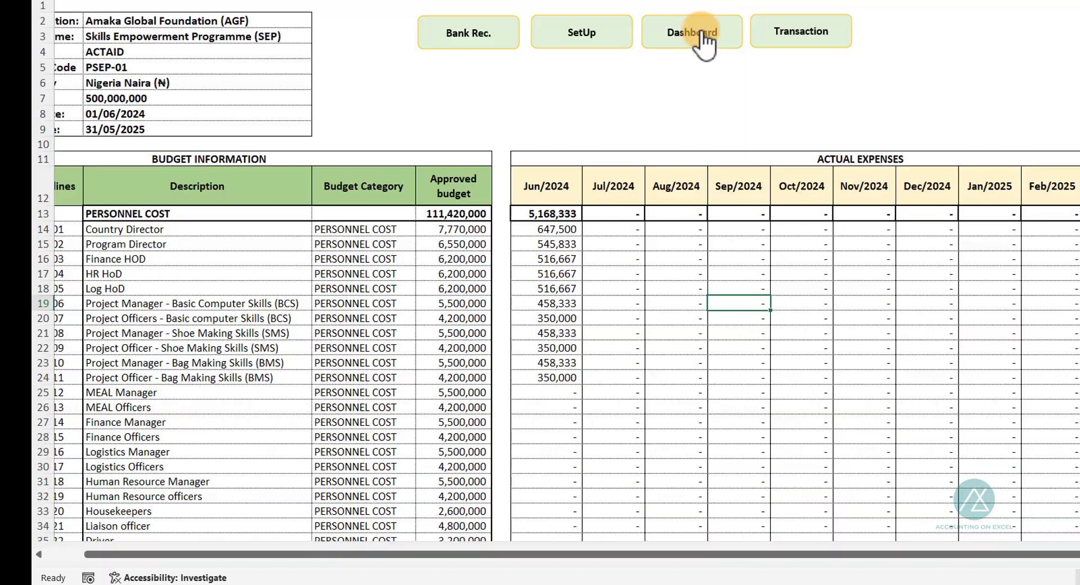
{"action": "left_click", "coordinate": [664, 35]}
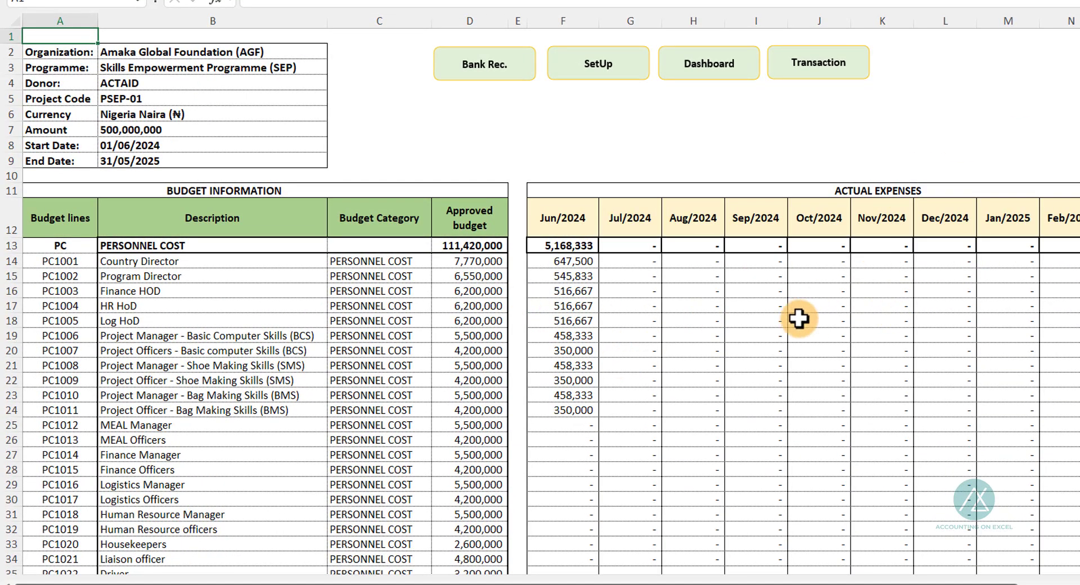
Open the Transaction List and inspect the Transaction Date and Project Code entries in its first rows
{"action": "left_click", "coordinate": [815, 66]}
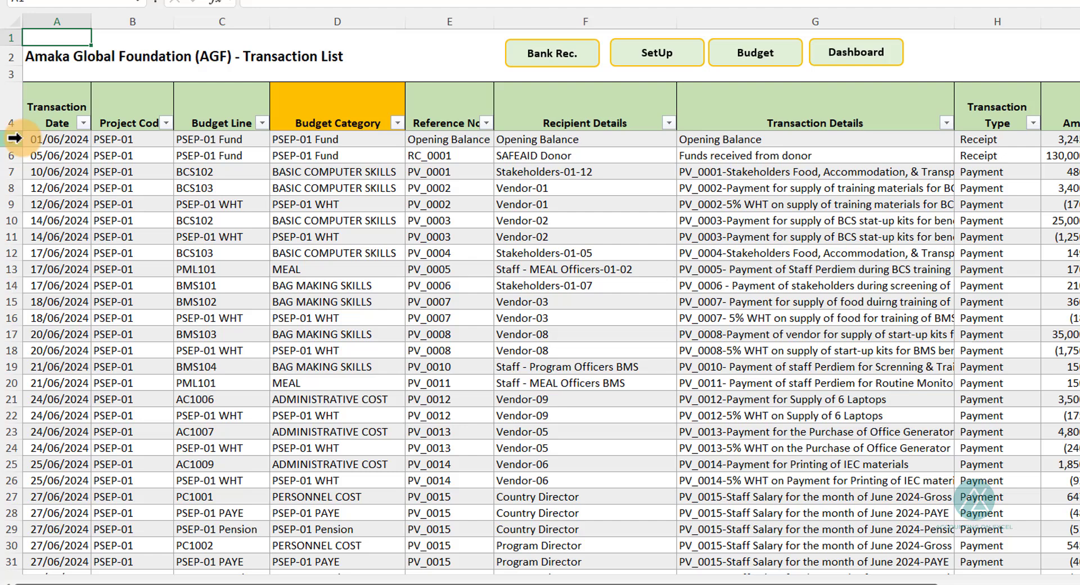
{"action": "left_click", "coordinate": [69, 166]}
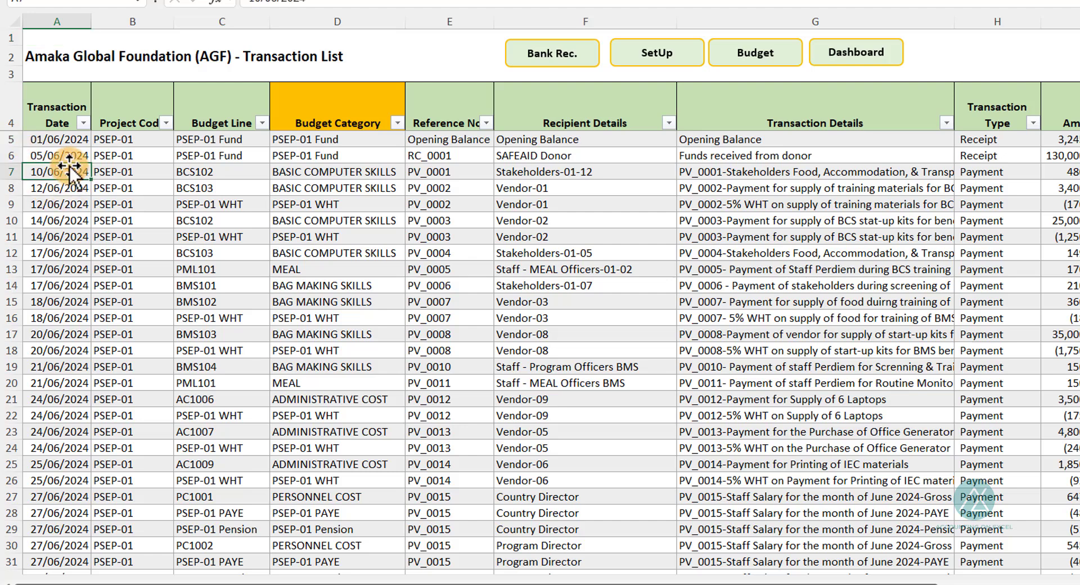
{"action": "left_click", "coordinate": [64, 142]}
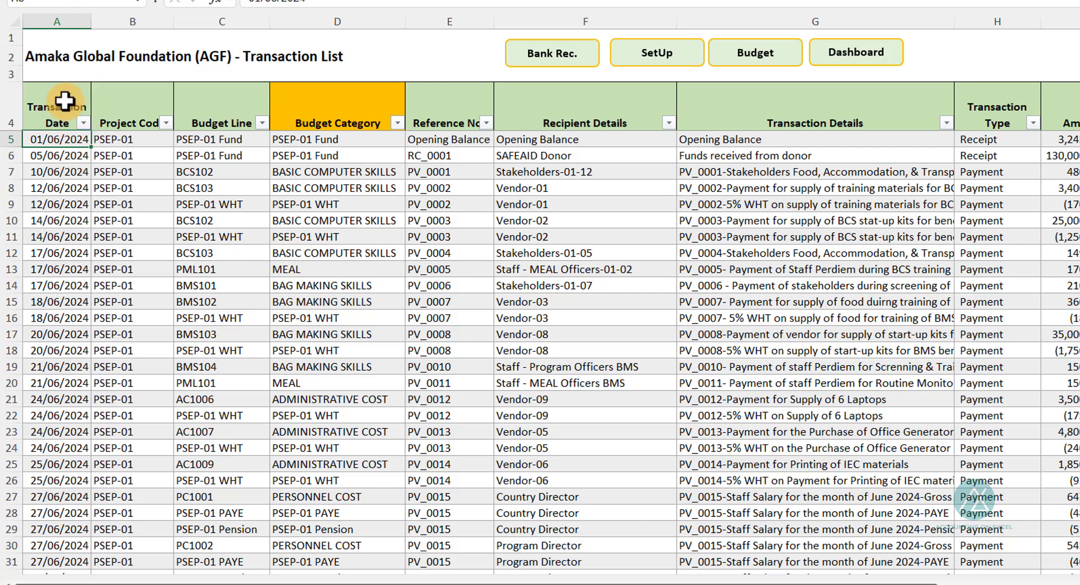
{"action": "left_click", "coordinate": [113, 143]}
{"action": "left_click", "coordinate": [65, 142]}
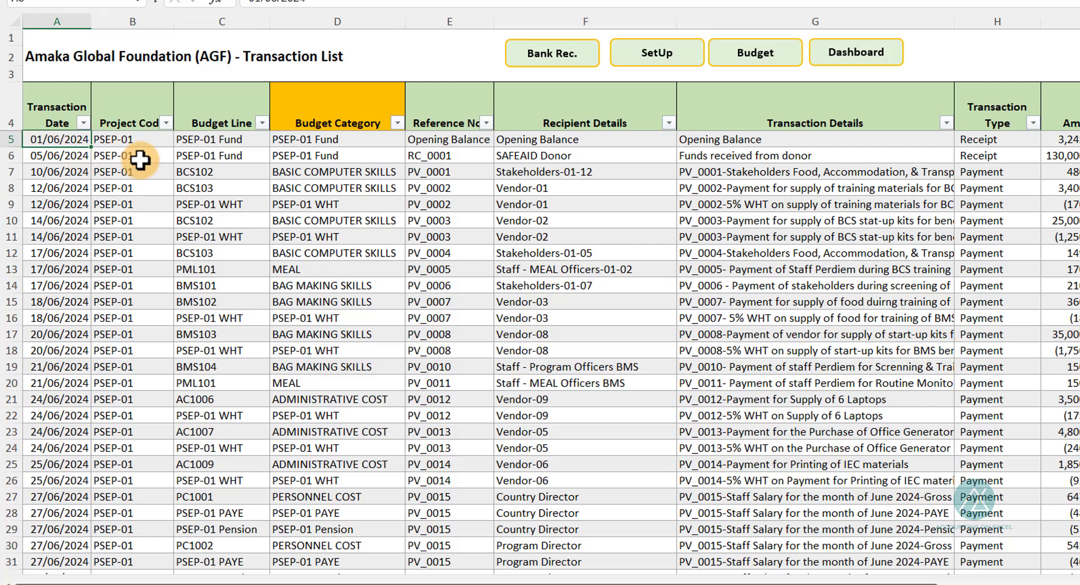
{"action": "left_click", "coordinate": [153, 141]}
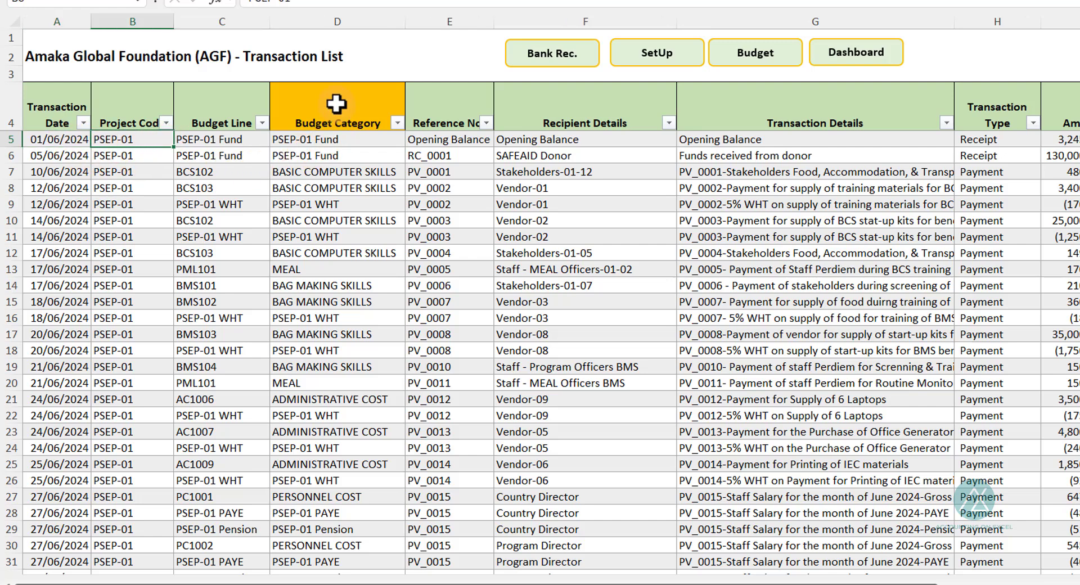
Inspect the orange Budget Category, Account Name and Account Type columns of the Transaction List
{"action": "left_click", "coordinate": [319, 138]}
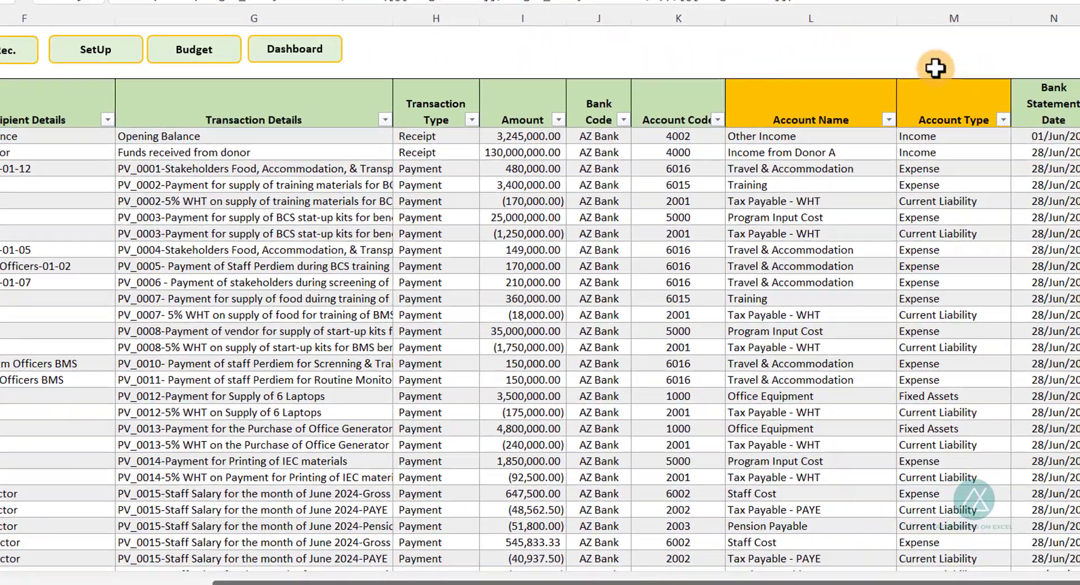
{"action": "left_click", "coordinate": [815, 116]}
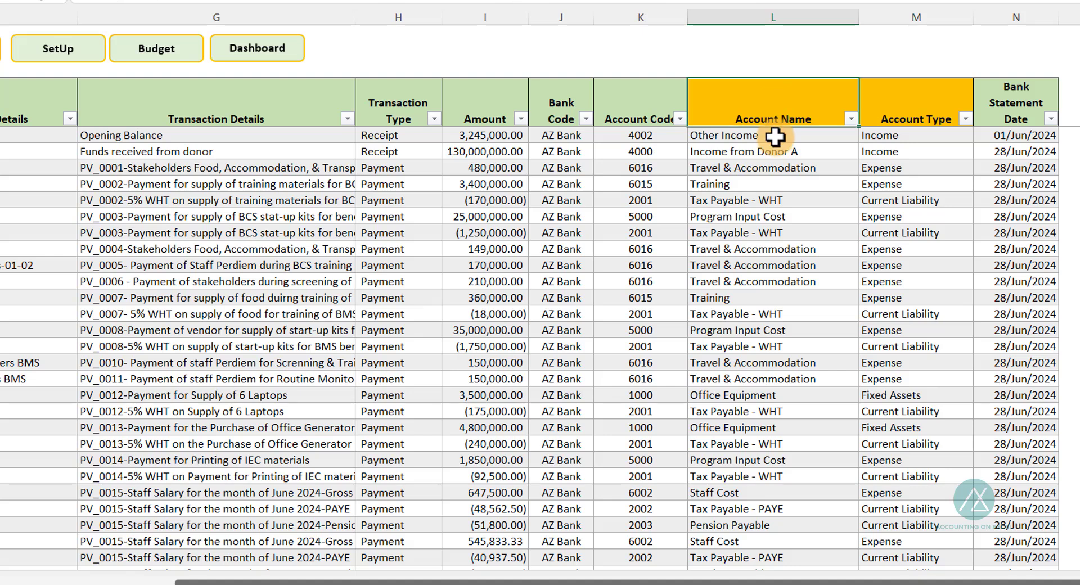
{"action": "left_click", "coordinate": [898, 99]}
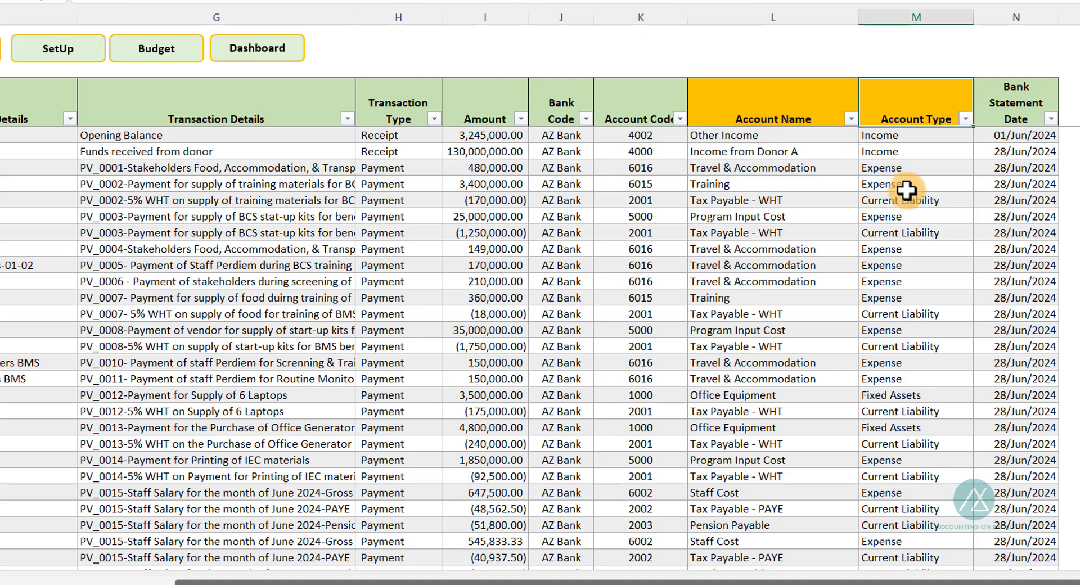
{"action": "left_click", "coordinate": [876, 150]}
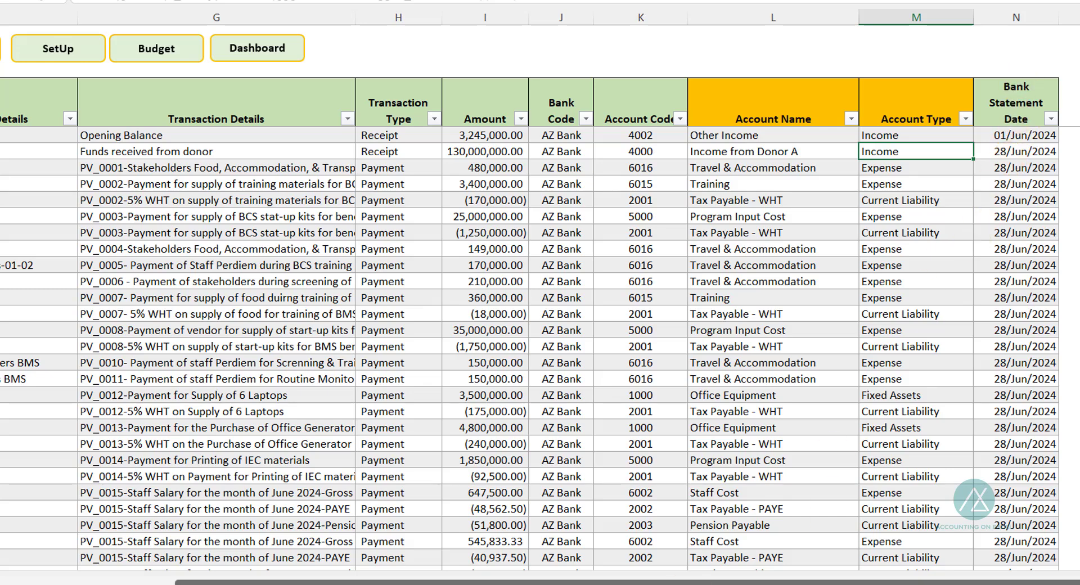
View the Budget Line choices for the opening balance entry, check the SetUp sheet's Financial Lines, and return to the Transaction List
{"action": "left_click_drag", "start_coordinate": [284, 582], "coordinate": [217, 581]}
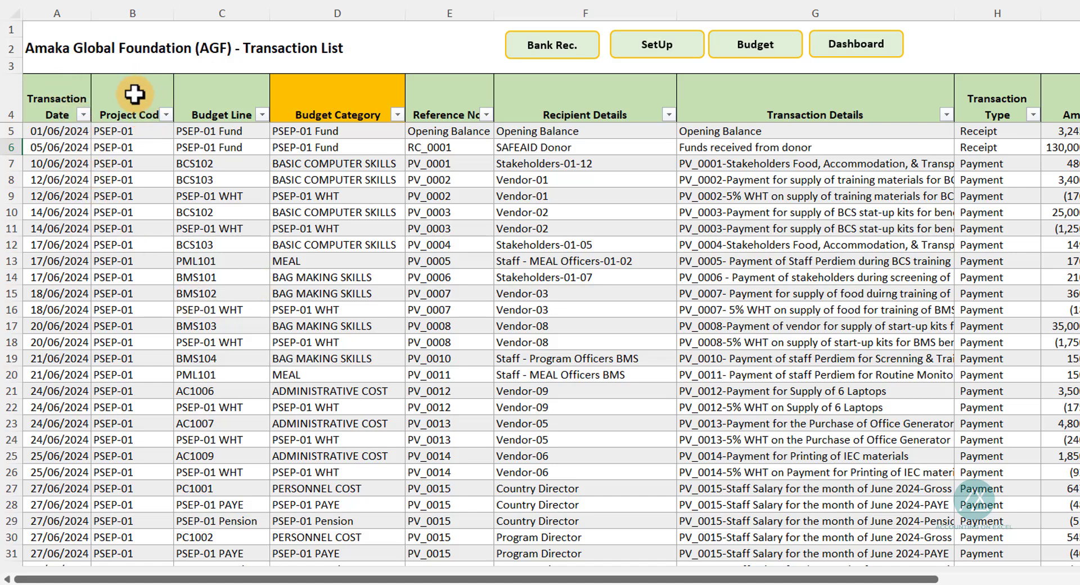
{"action": "left_click", "coordinate": [118, 133]}
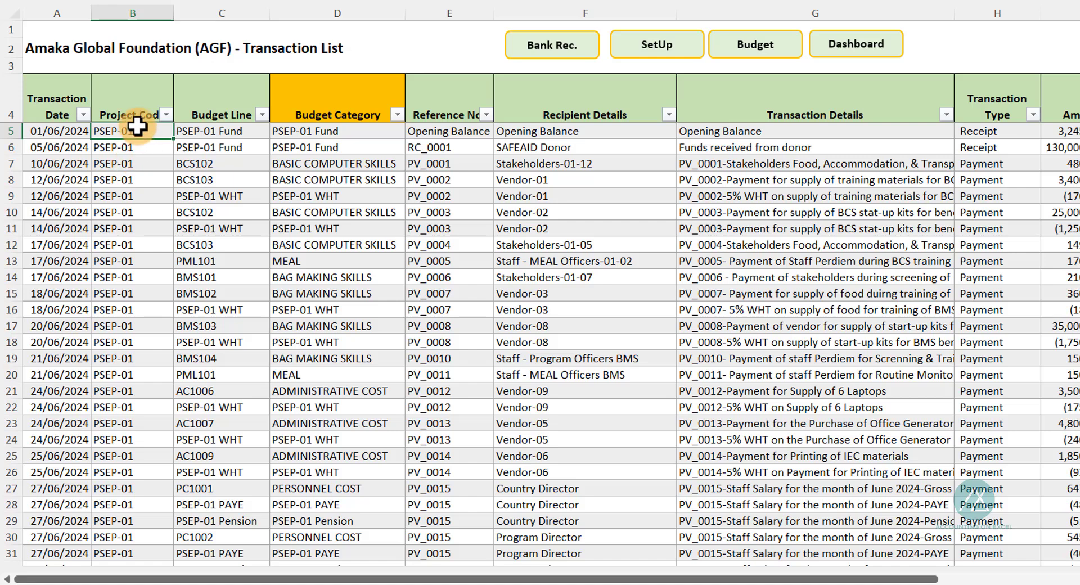
{"action": "left_click", "coordinate": [219, 131]}
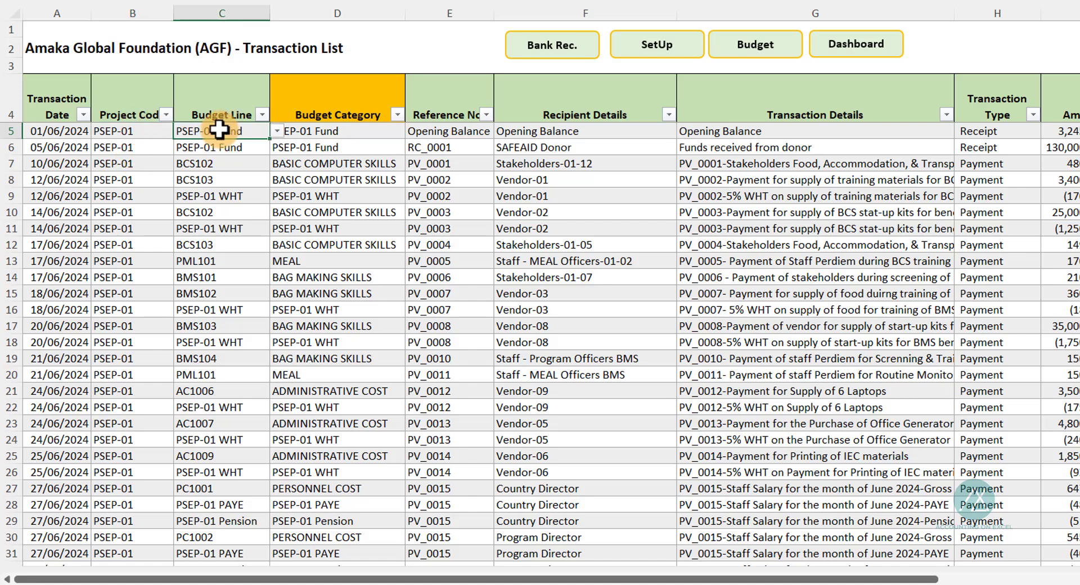
{"action": "left_click", "coordinate": [277, 130]}
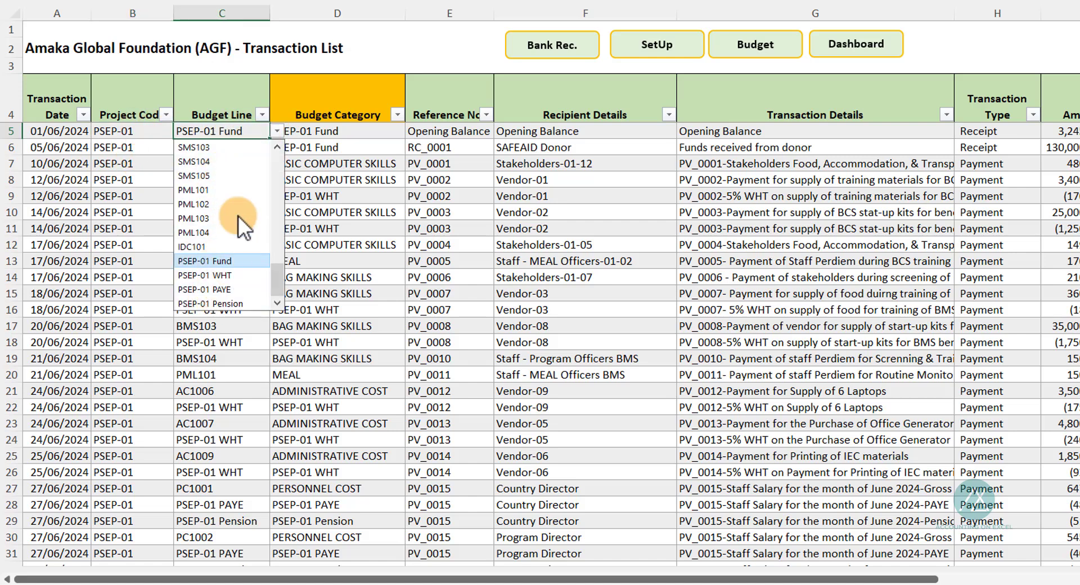
{"action": "left_click", "coordinate": [221, 392]}
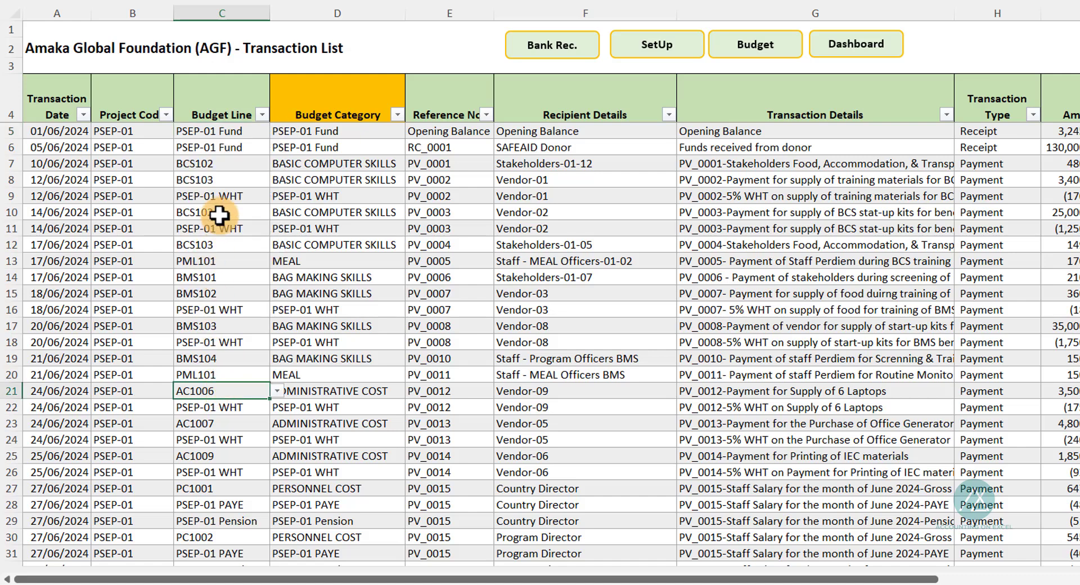
{"action": "left_click", "coordinate": [655, 45]}
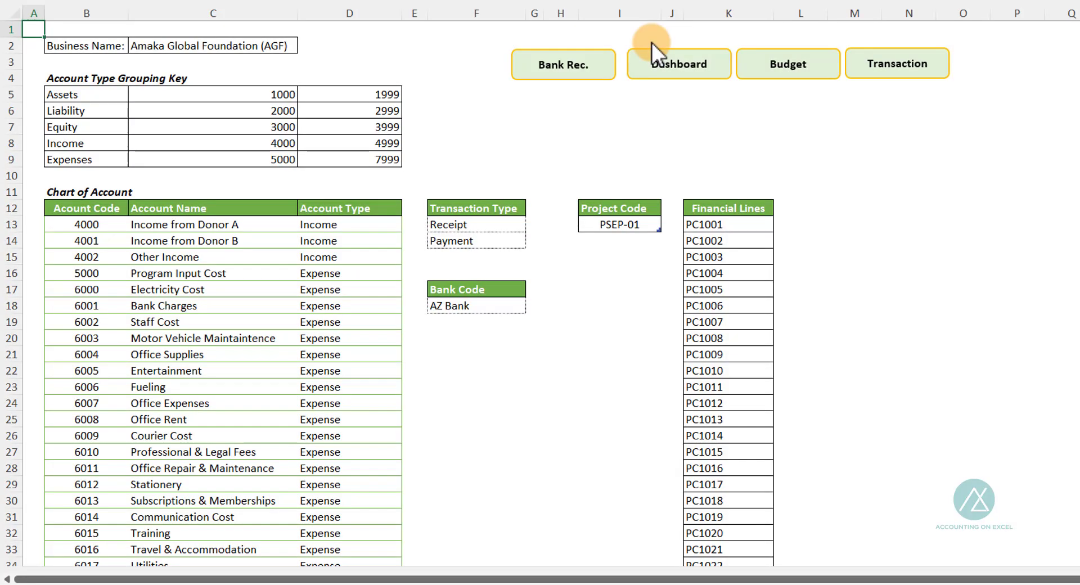
{"action": "left_click", "coordinate": [855, 64]}
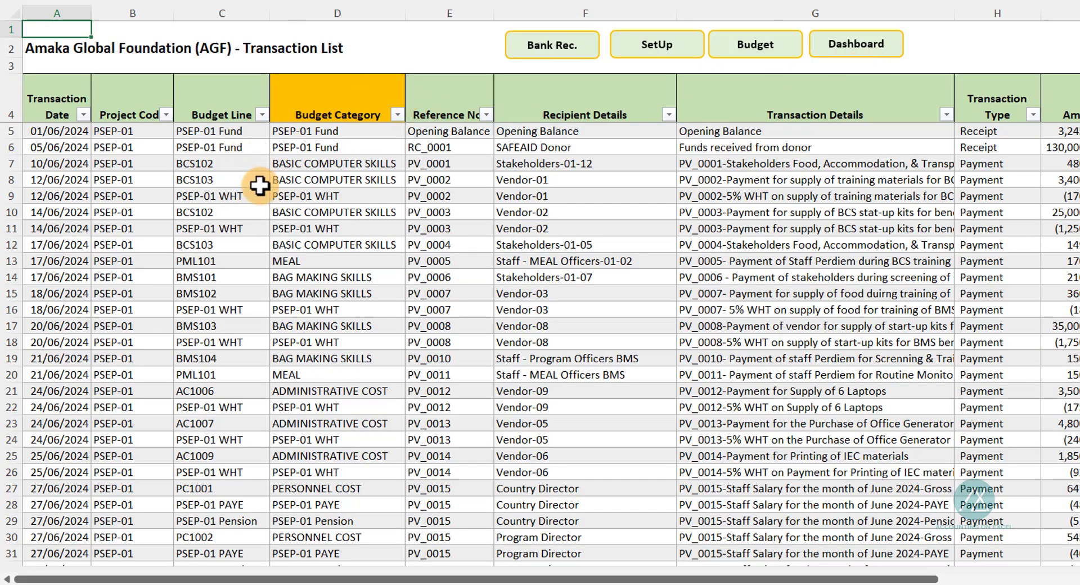
Inspect the opening balance entry's Budget Category, Reference No, Recipient Details and Transaction Details cells
{"action": "left_click", "coordinate": [342, 134]}
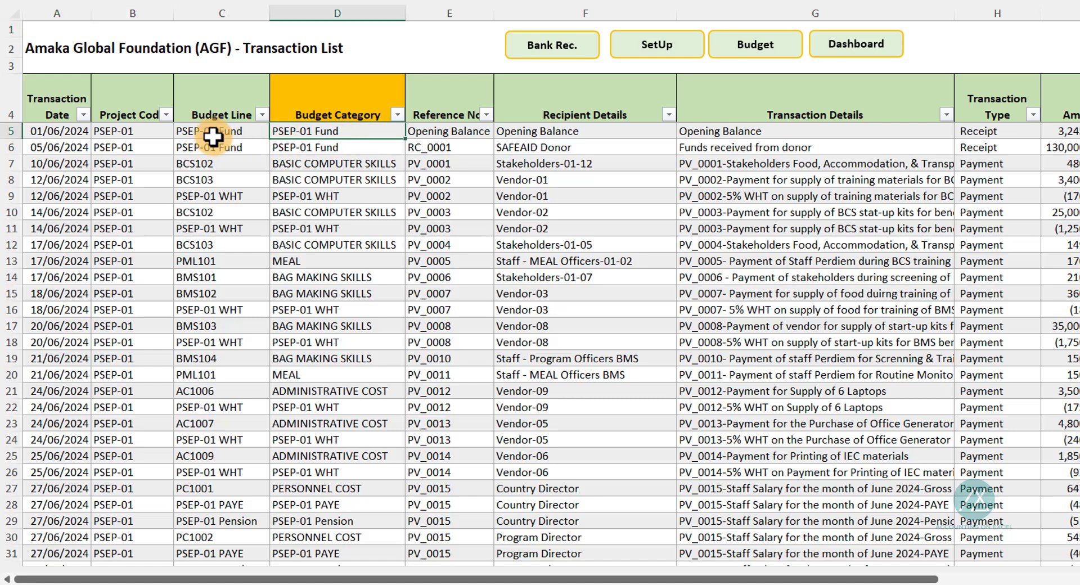
{"action": "left_click", "coordinate": [433, 128]}
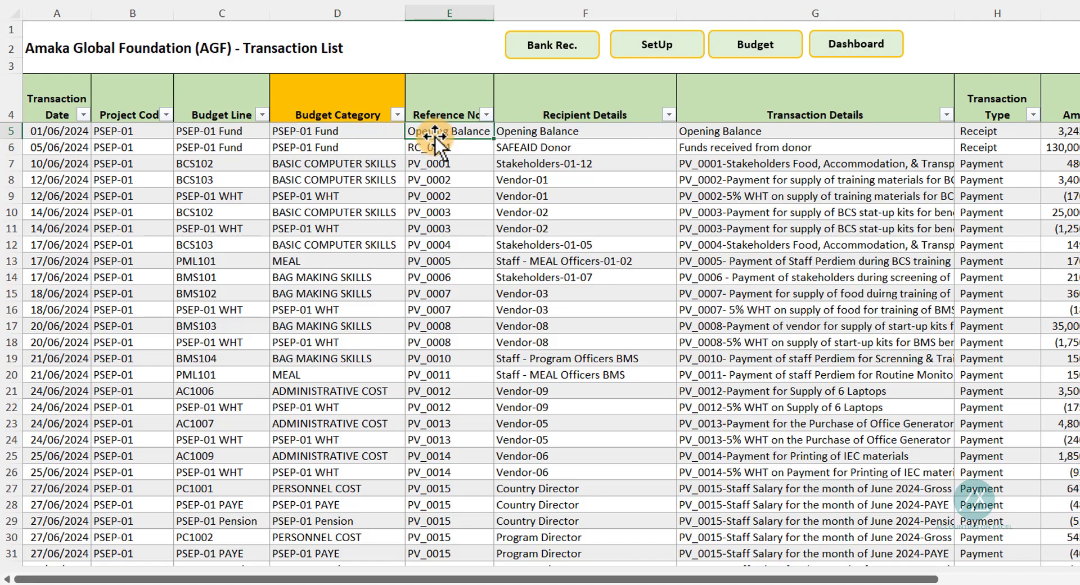
{"action": "left_click", "coordinate": [531, 135]}
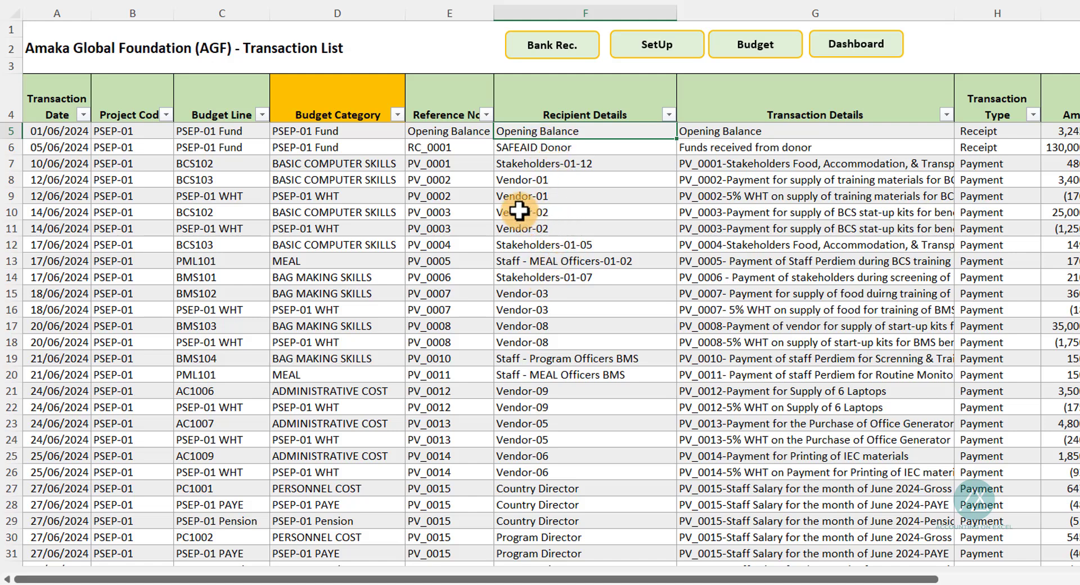
{"action": "left_click", "coordinate": [779, 133]}
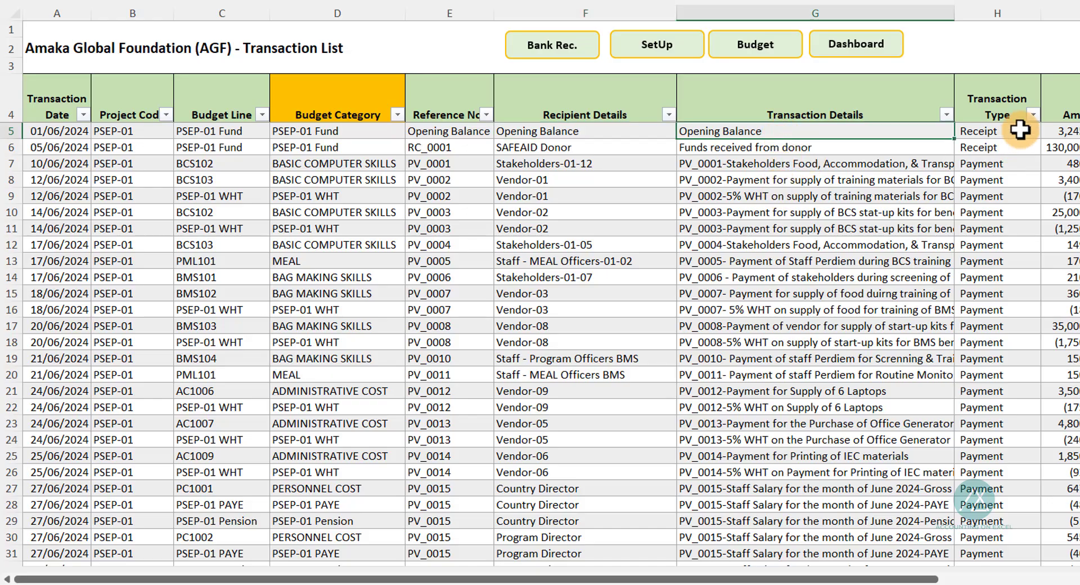
View the Transaction Type choices for the opening balance entry and inspect its Amount and Bank Code cells
{"action": "left_click", "coordinate": [977, 133]}
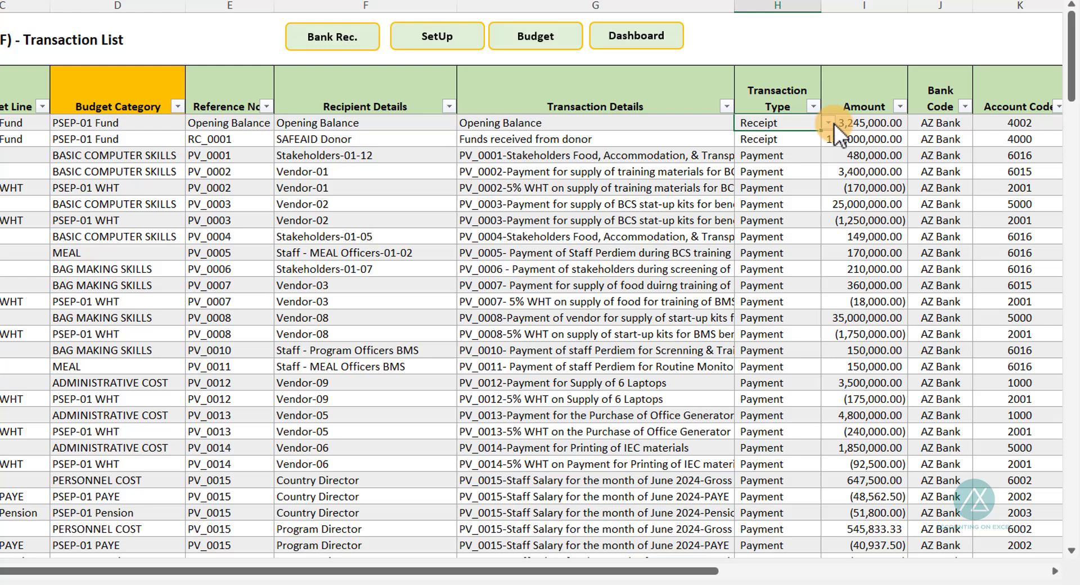
{"action": "left_click", "coordinate": [1049, 131]}
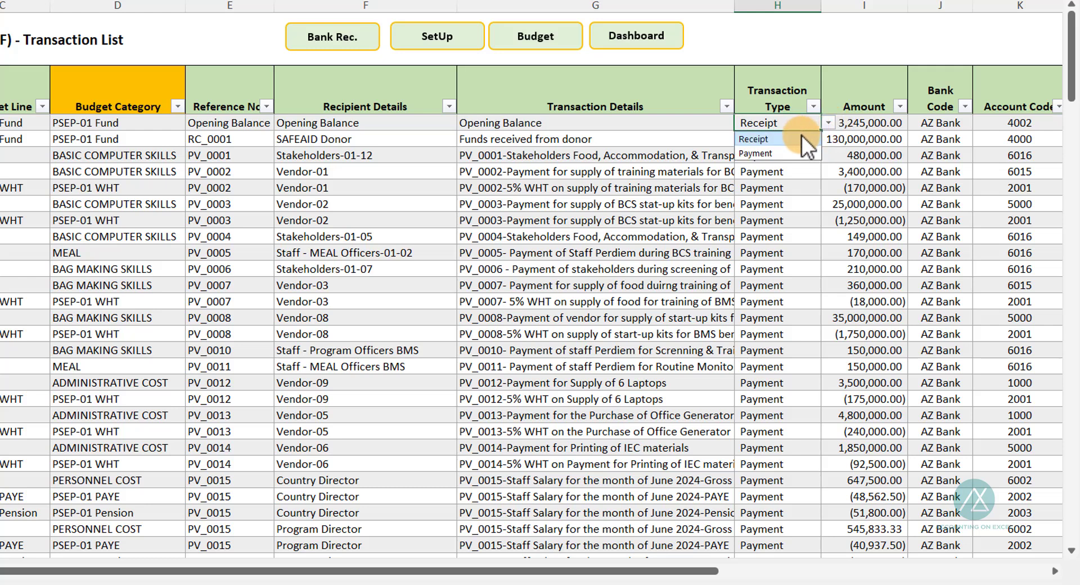
{"action": "left_click", "coordinate": [829, 125]}
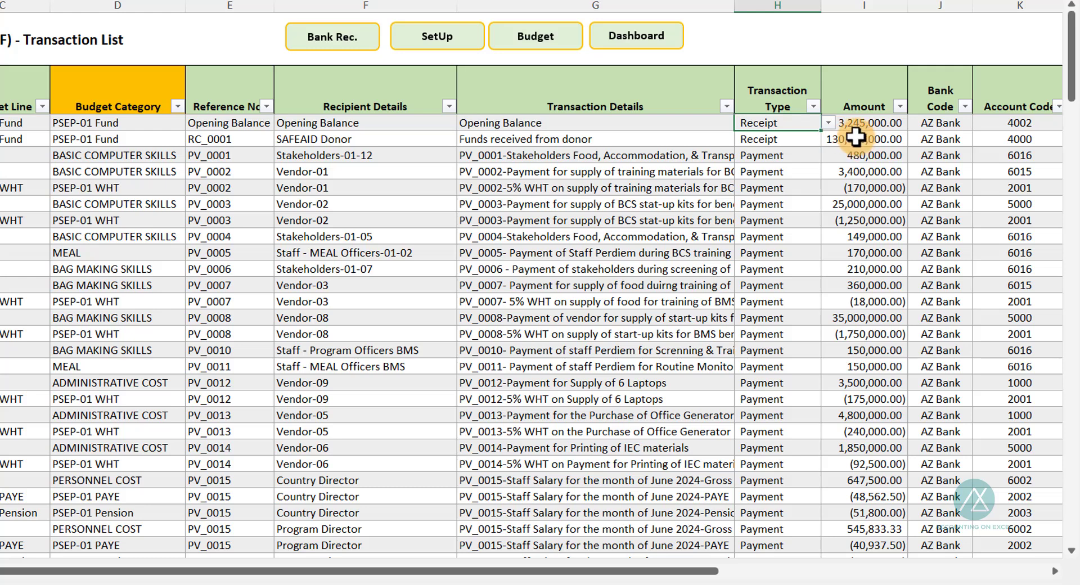
{"action": "left_click", "coordinate": [845, 123]}
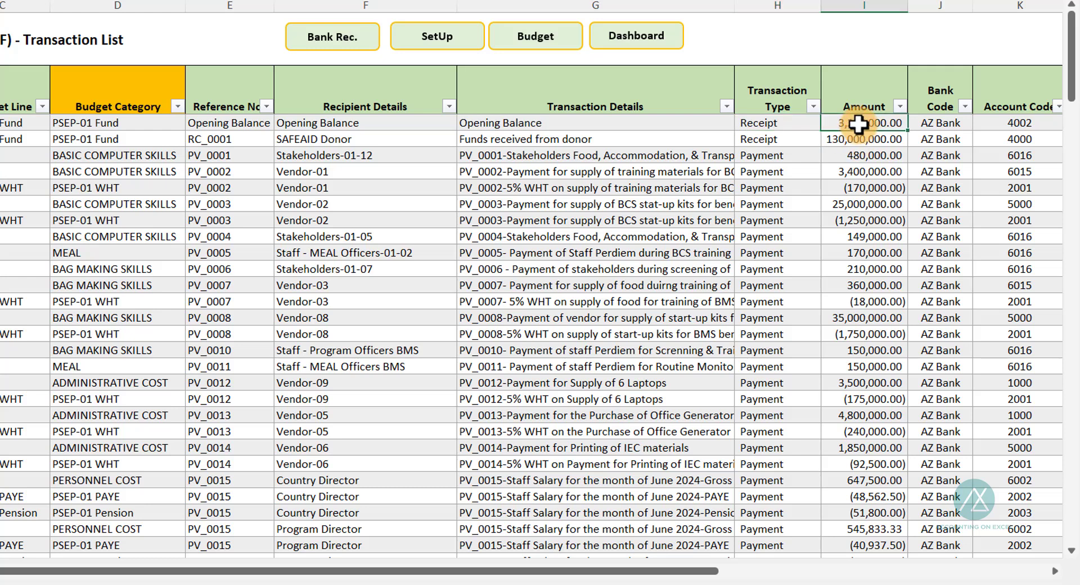
{"action": "left_click", "coordinate": [935, 123]}
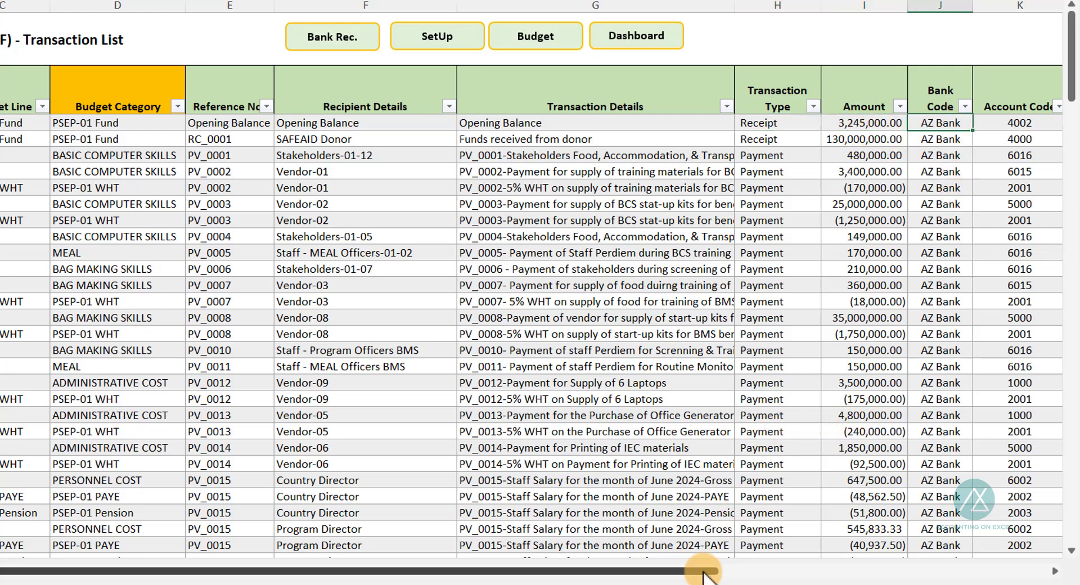
Inspect the opening balance entry's cells from Account Code to Bank Statement Date, and open the Bank Reconciliation Statement
{"action": "scroll", "coordinate": [752, 570], "scroll_direction": "right", "scroll_amount": 3}
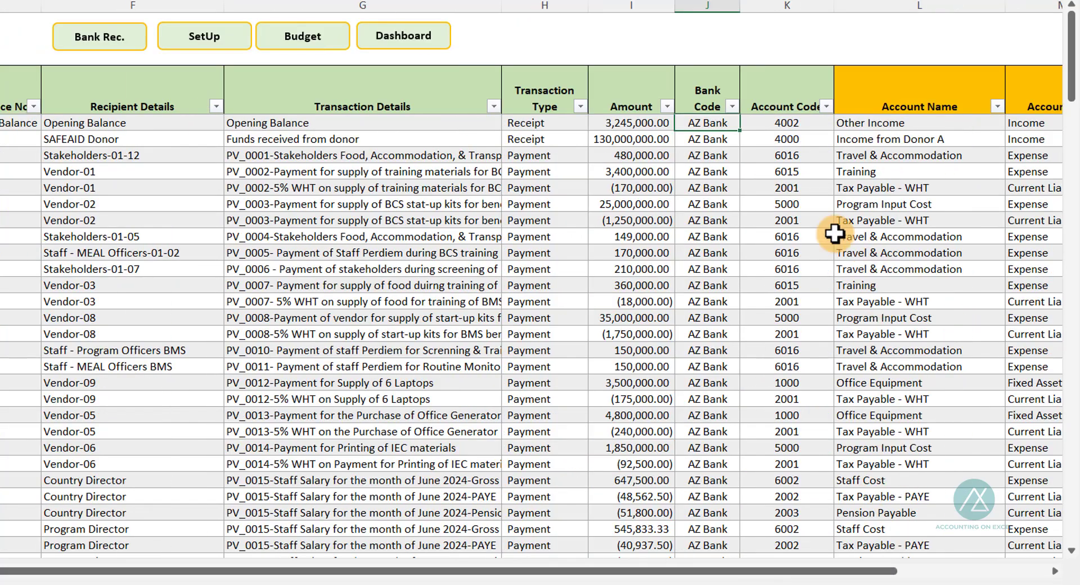
{"action": "left_click", "coordinate": [799, 124]}
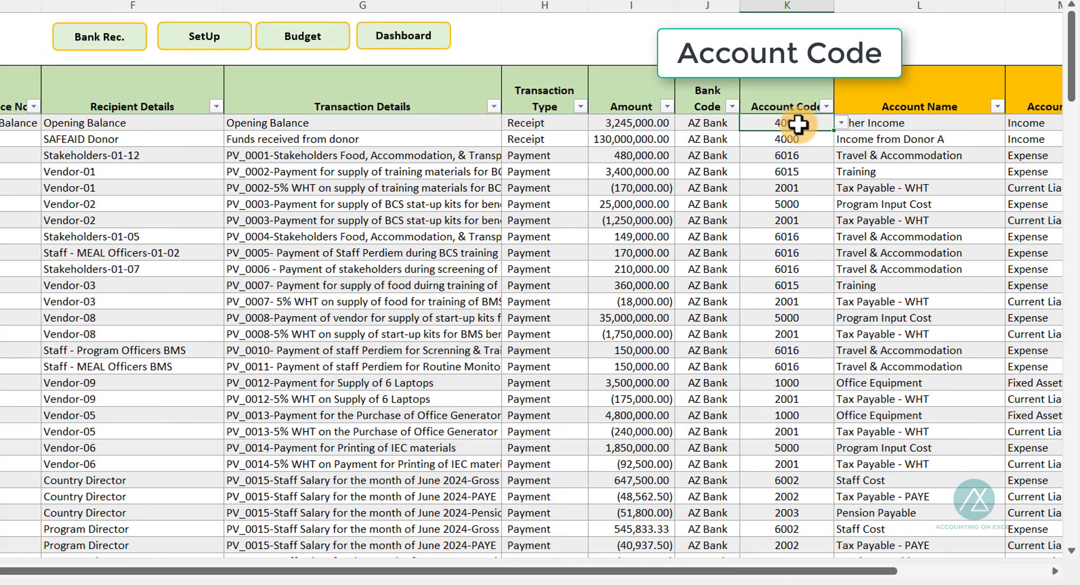
{"action": "left_click", "coordinate": [917, 120]}
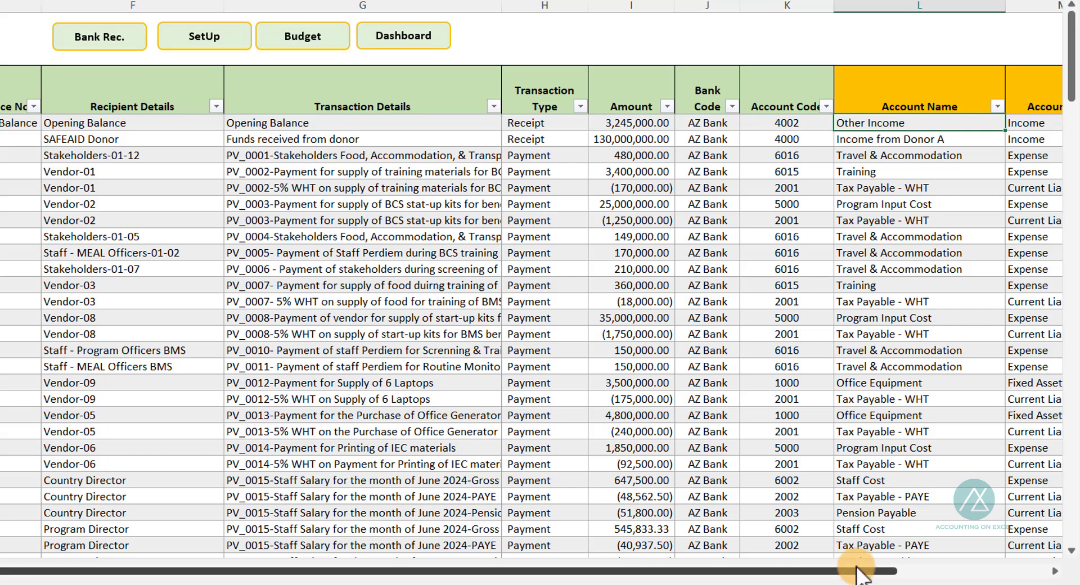
{"action": "scroll", "coordinate": [879, 570], "scroll_direction": "right", "scroll_amount": 3}
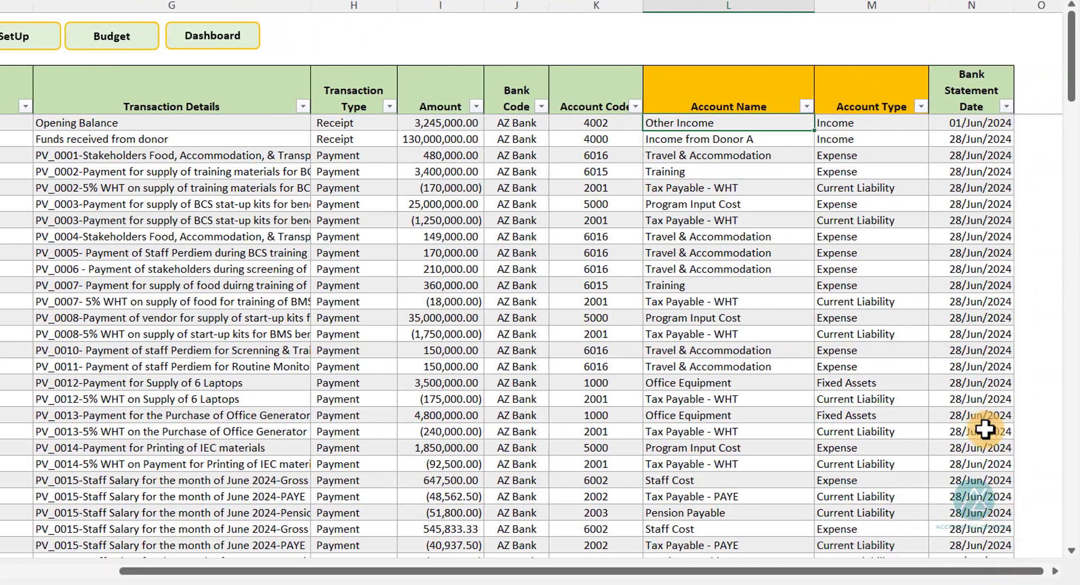
{"action": "left_click", "coordinate": [843, 126]}
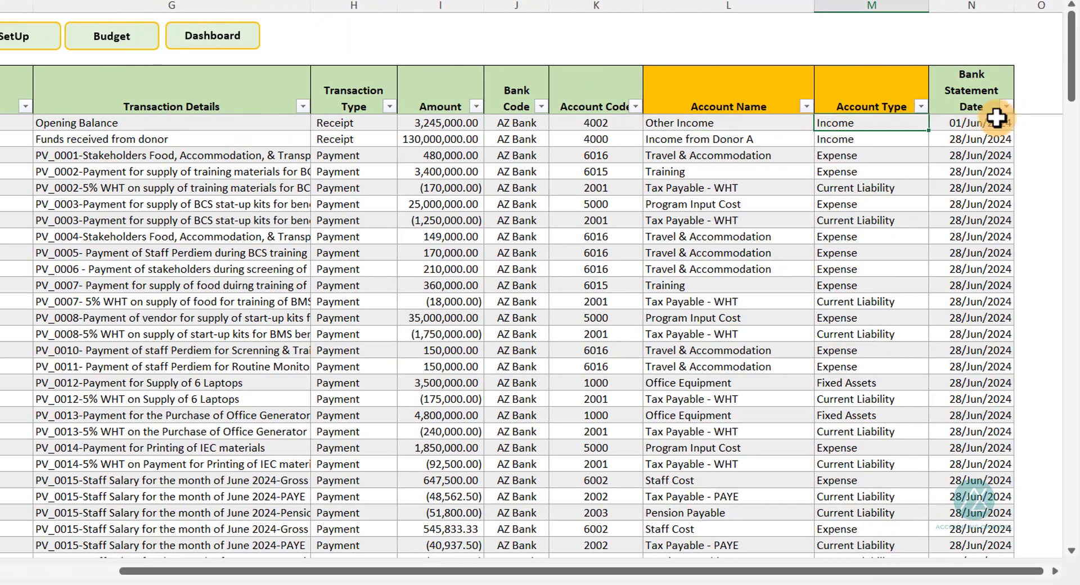
{"action": "left_click", "coordinate": [975, 124]}
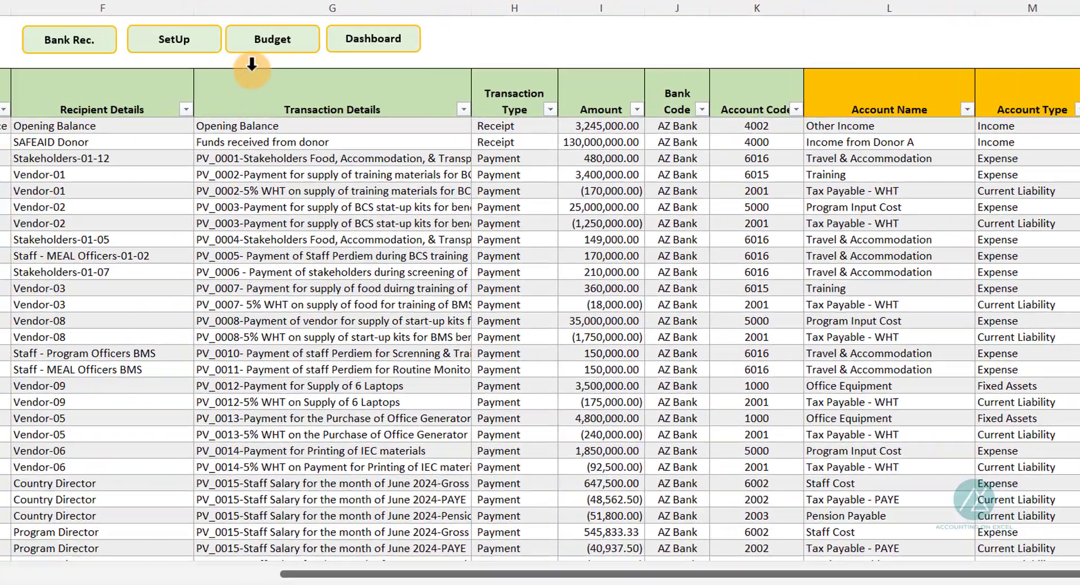
{"action": "left_click", "coordinate": [81, 40]}
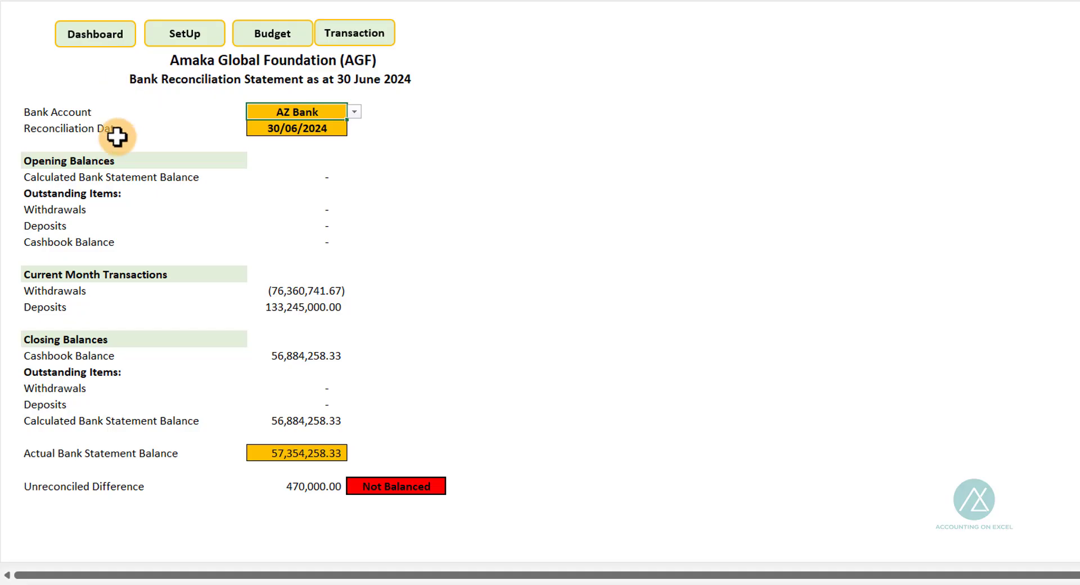